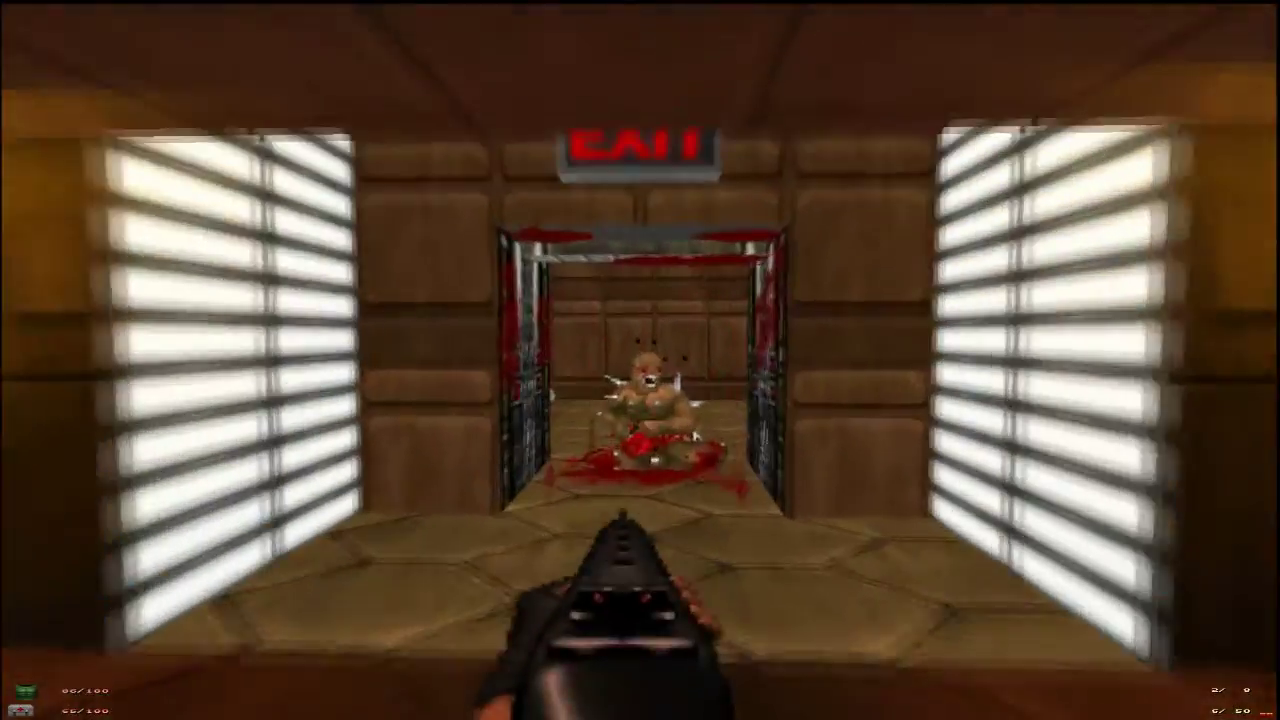
key(Up)
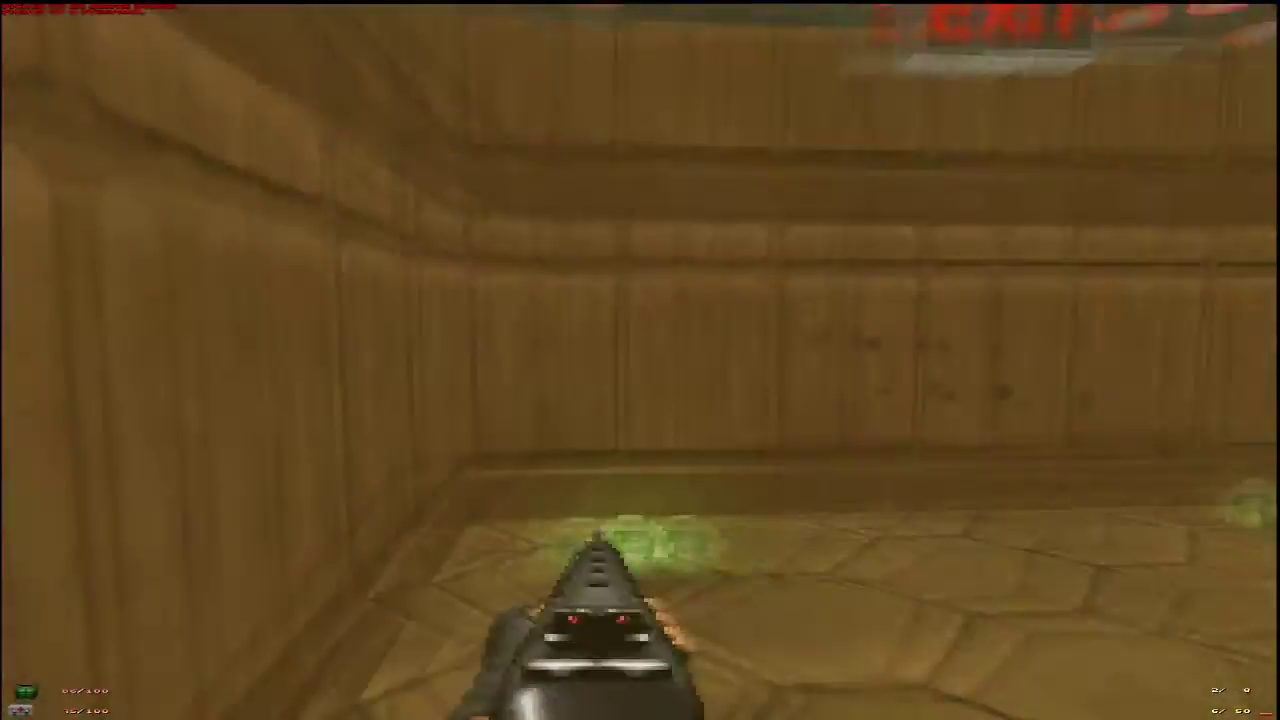
key(Up)
key(space)
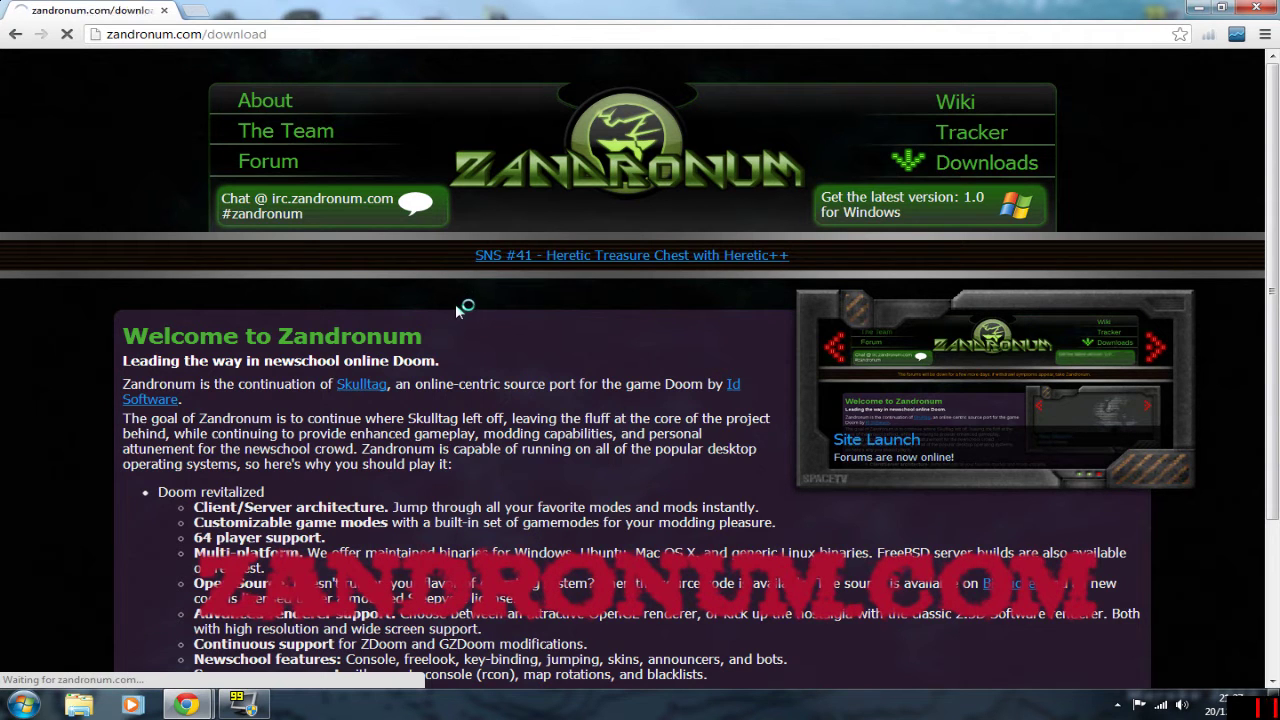
Step: Download the Windows installer bundled with Doomseeker and install Zandronum 1.0 into C:\Program Files\Zandronum
scroll(648, 375, down, 1)
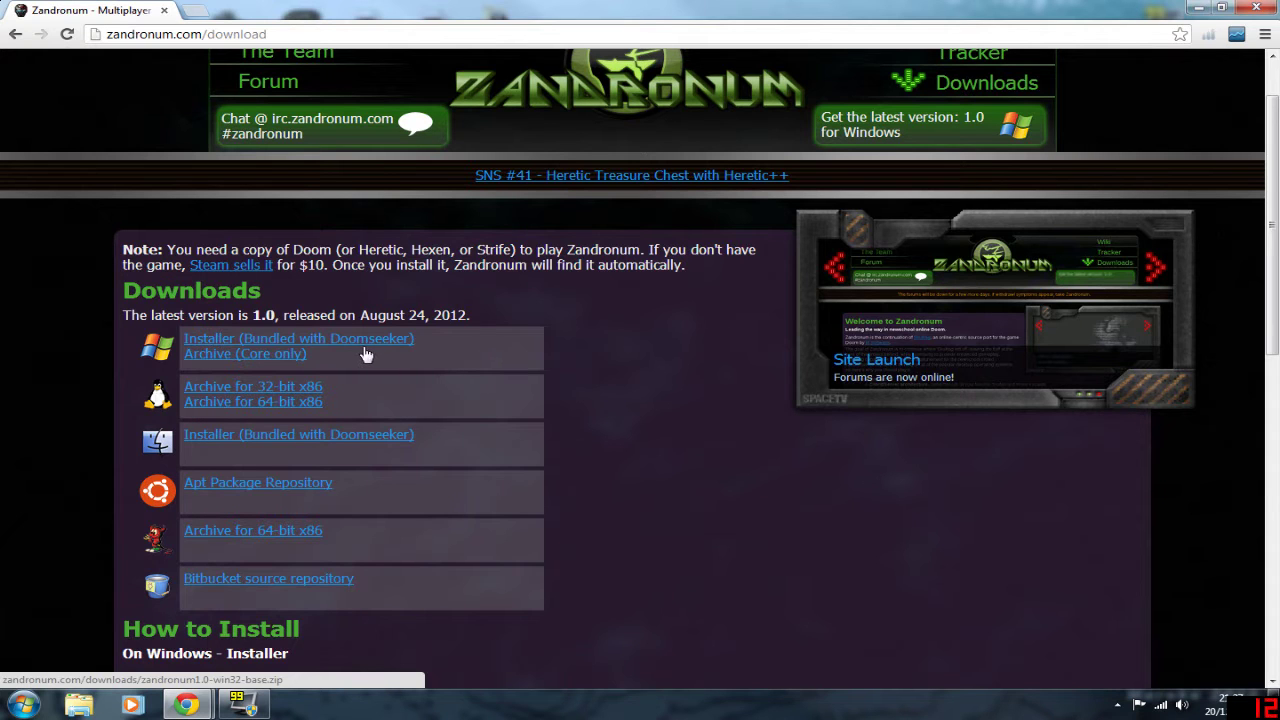
click(218, 346)
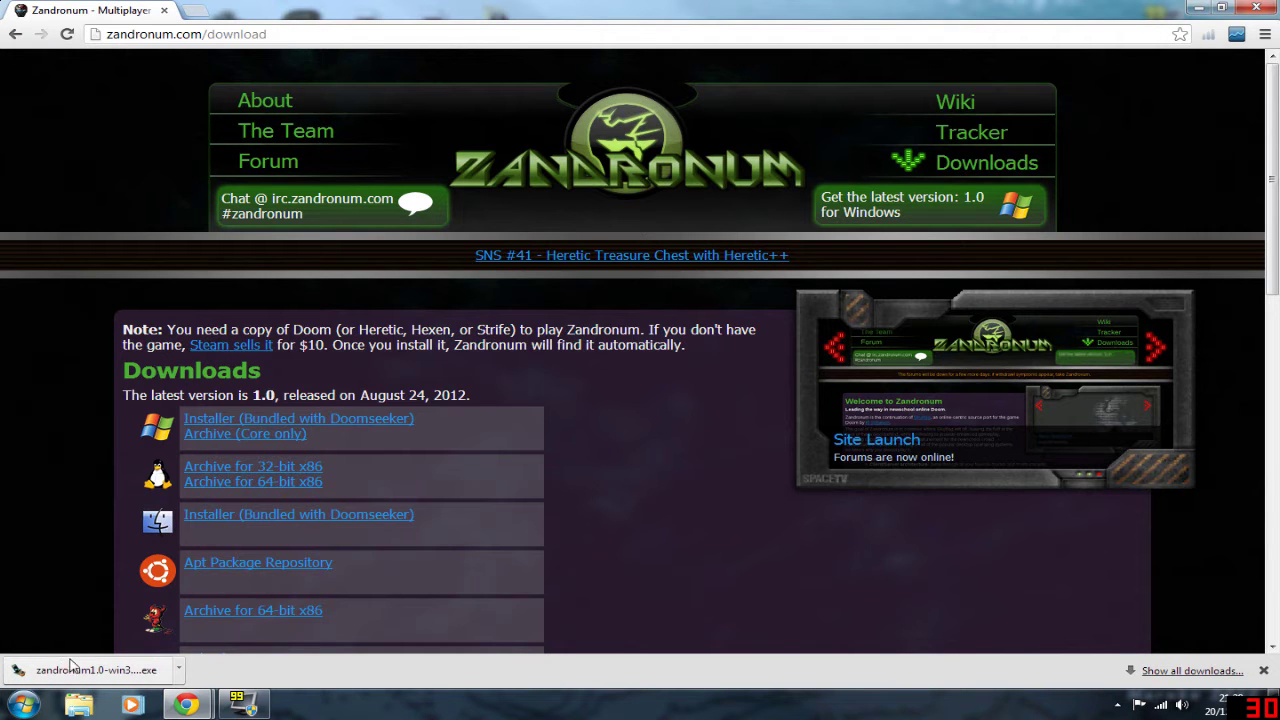
click(103, 675)
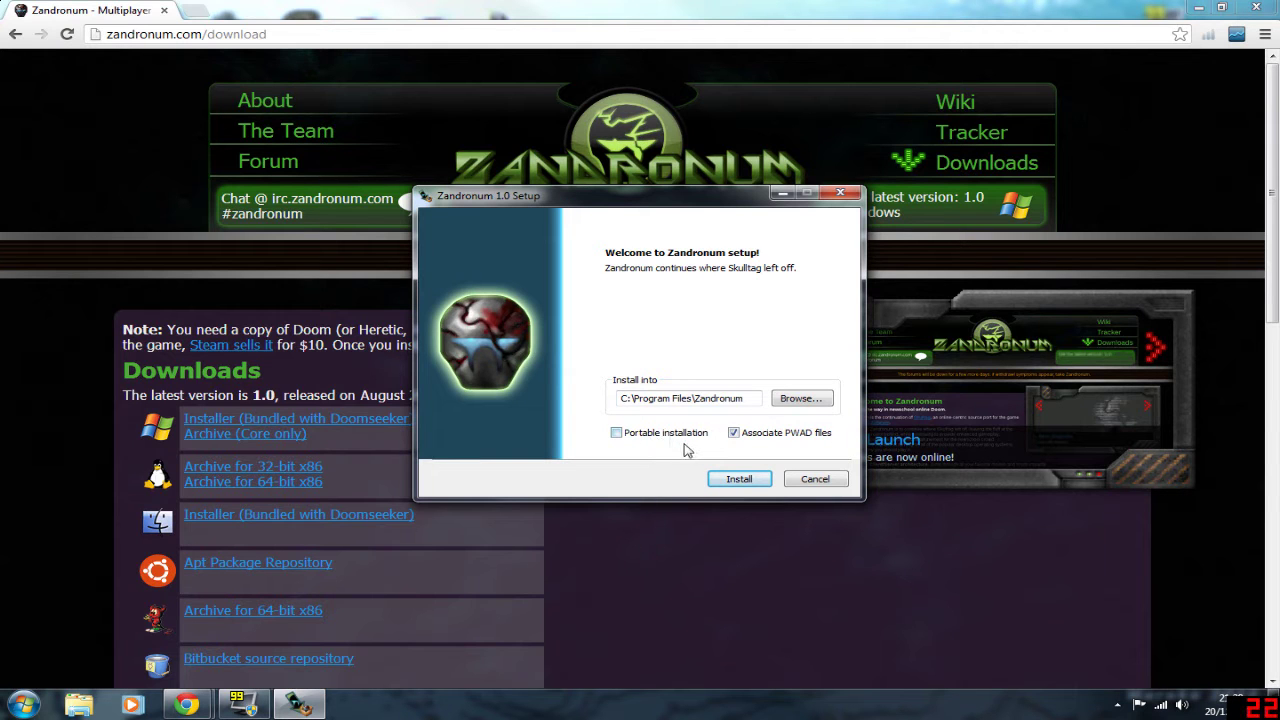
click(736, 481)
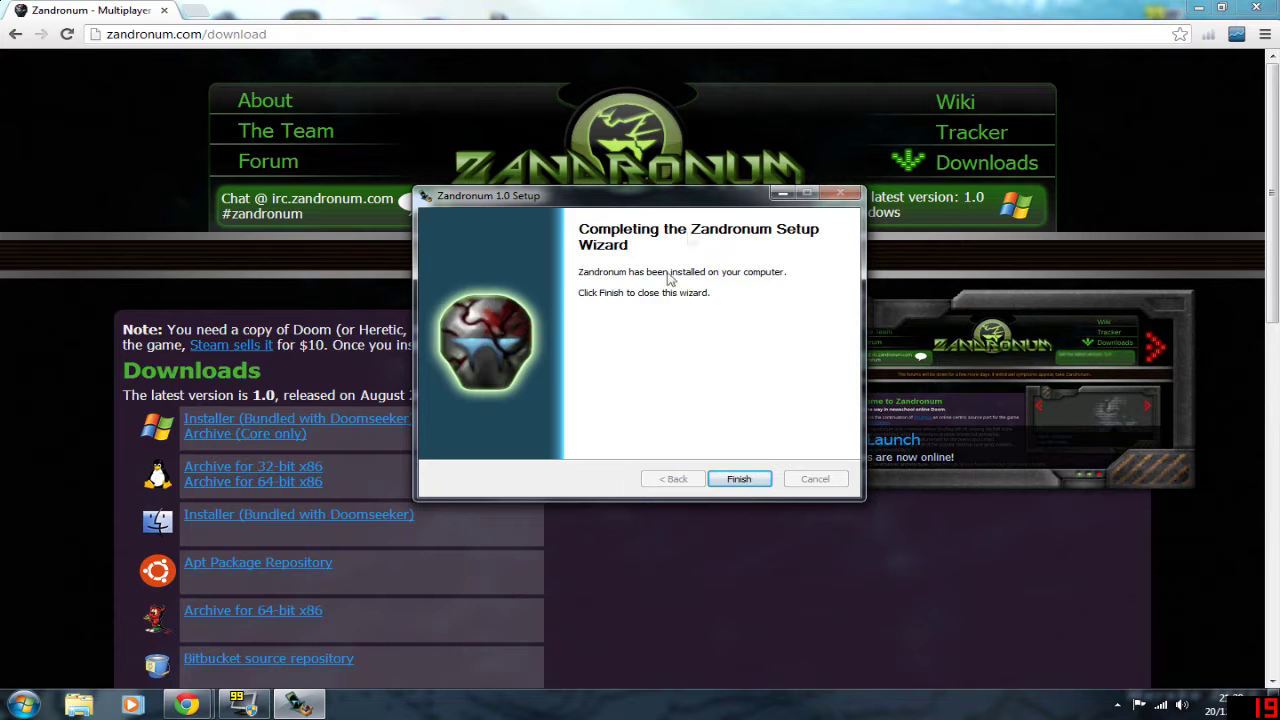
click(738, 479)
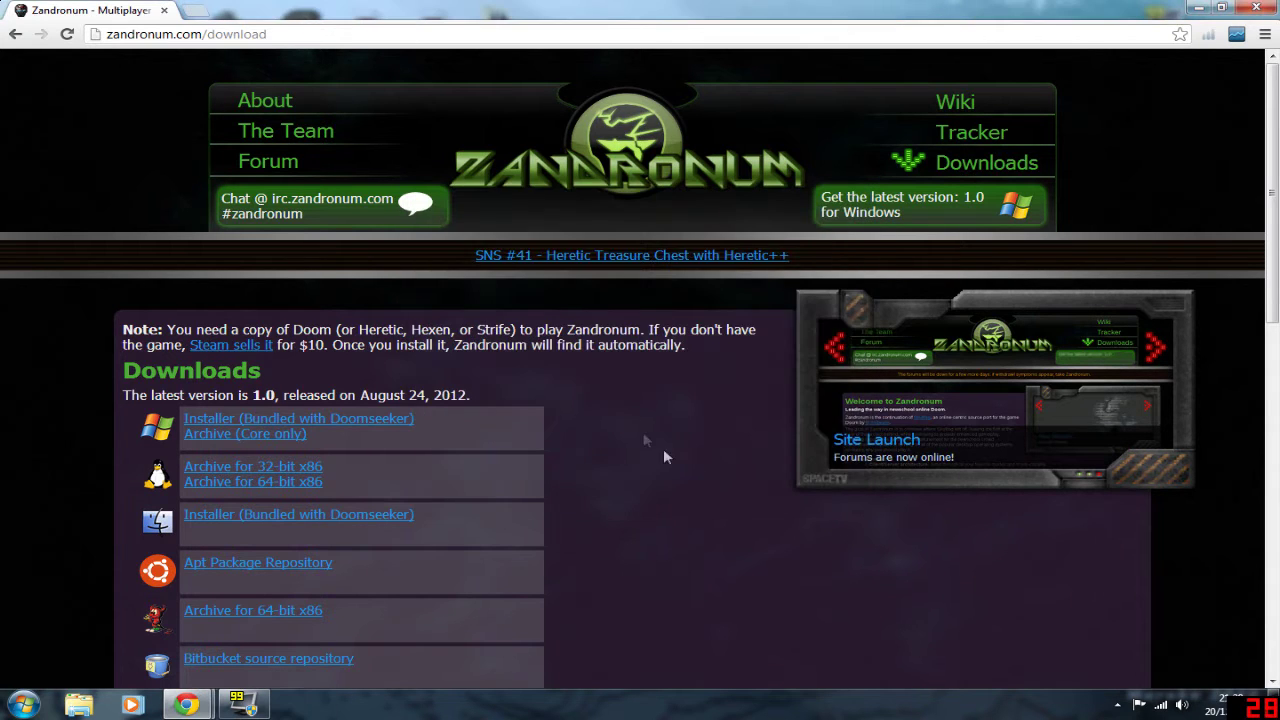
Step: Switch from the browser to Windows Explorer and open the C:\Program Files\Zandronum folder, with its window clear of the desktop files
click(1204, 9)
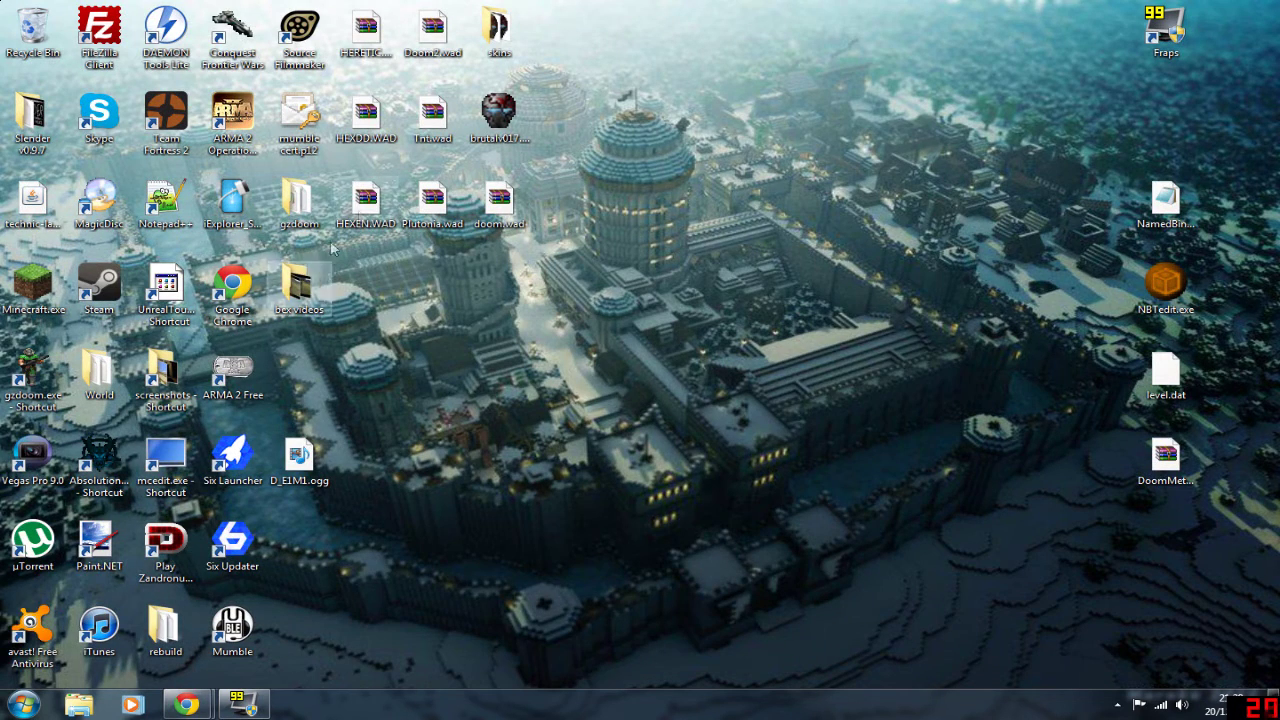
click(22, 705)
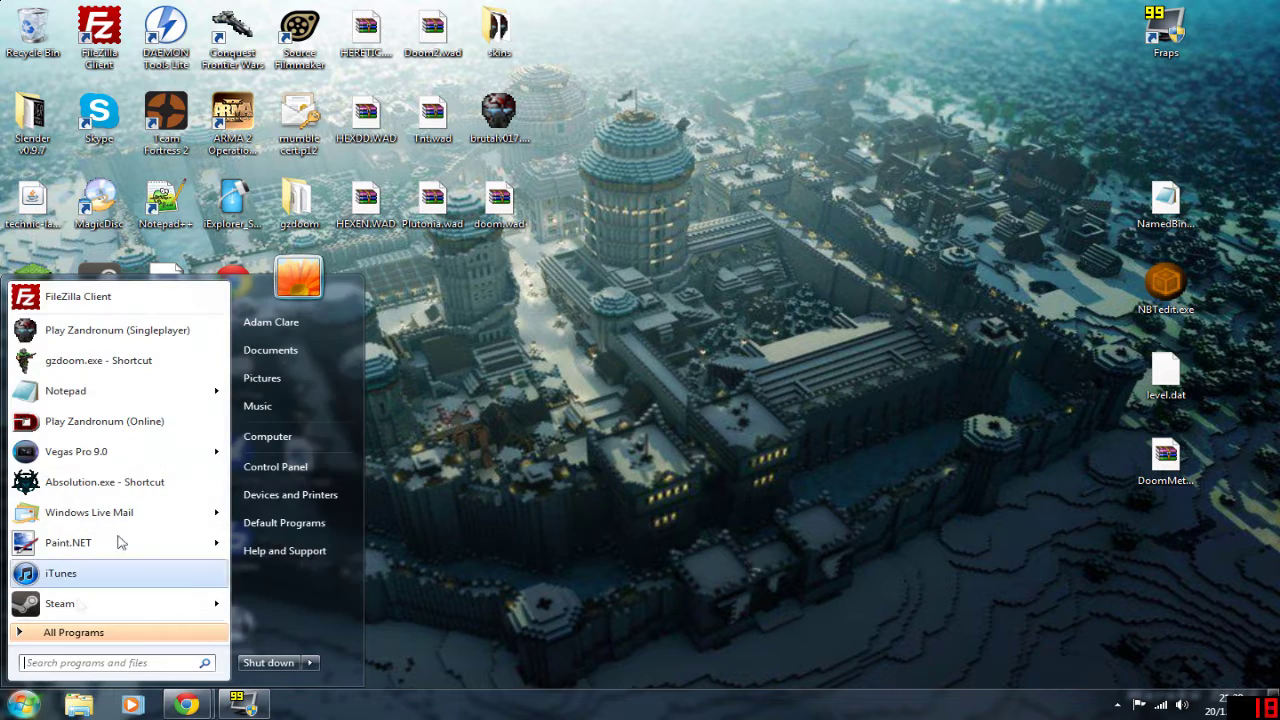
click(264, 438)
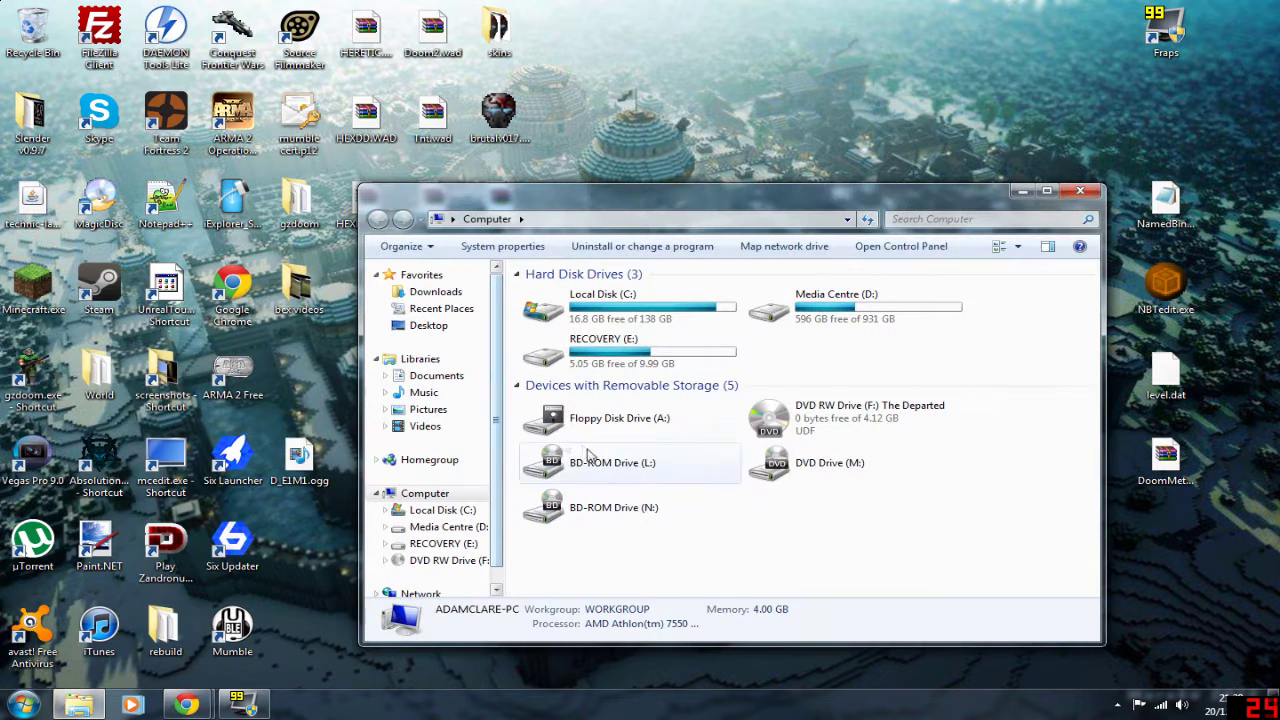
double_click(605, 312)
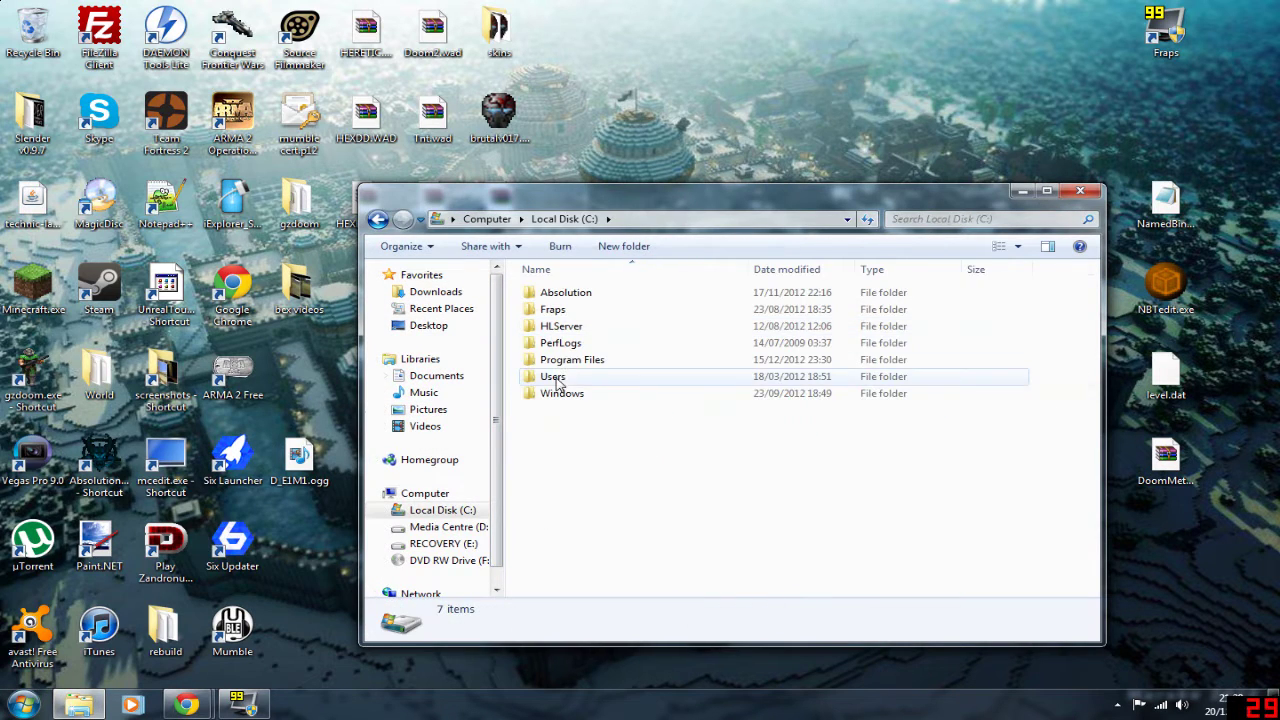
double_click(572, 359)
scroll(571, 590, down, 8)
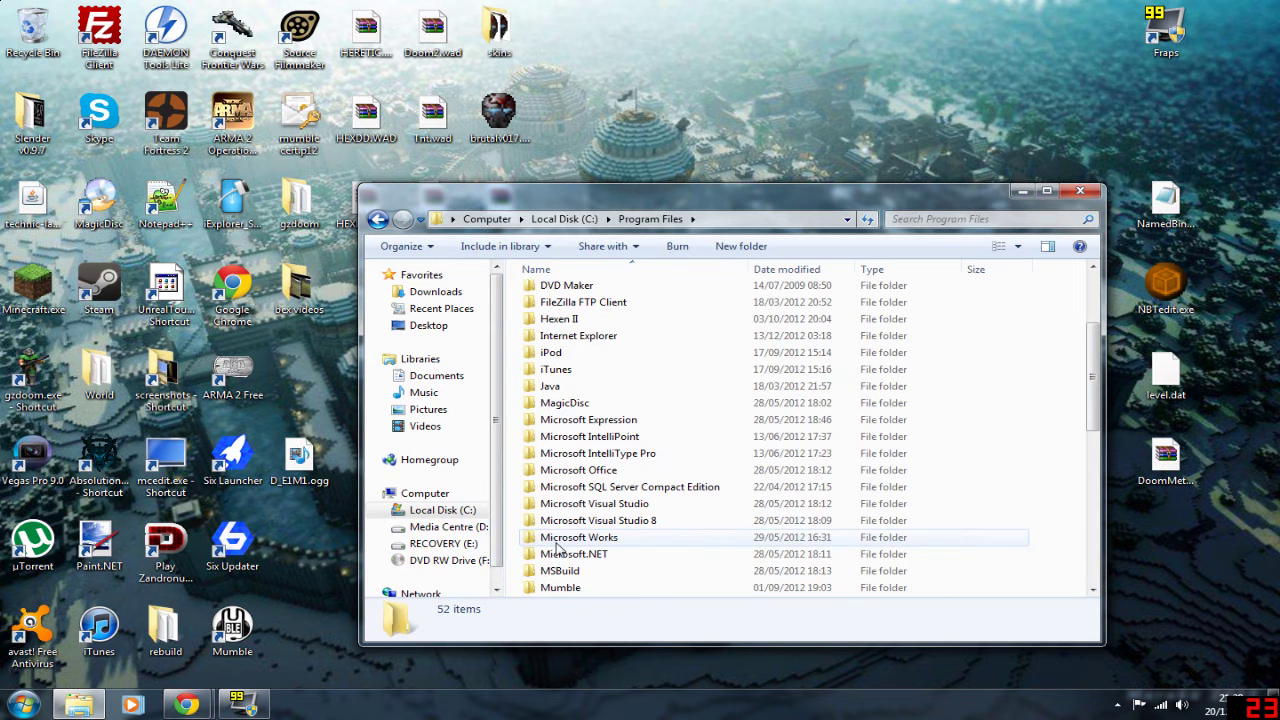
scroll(572, 590, down, 4)
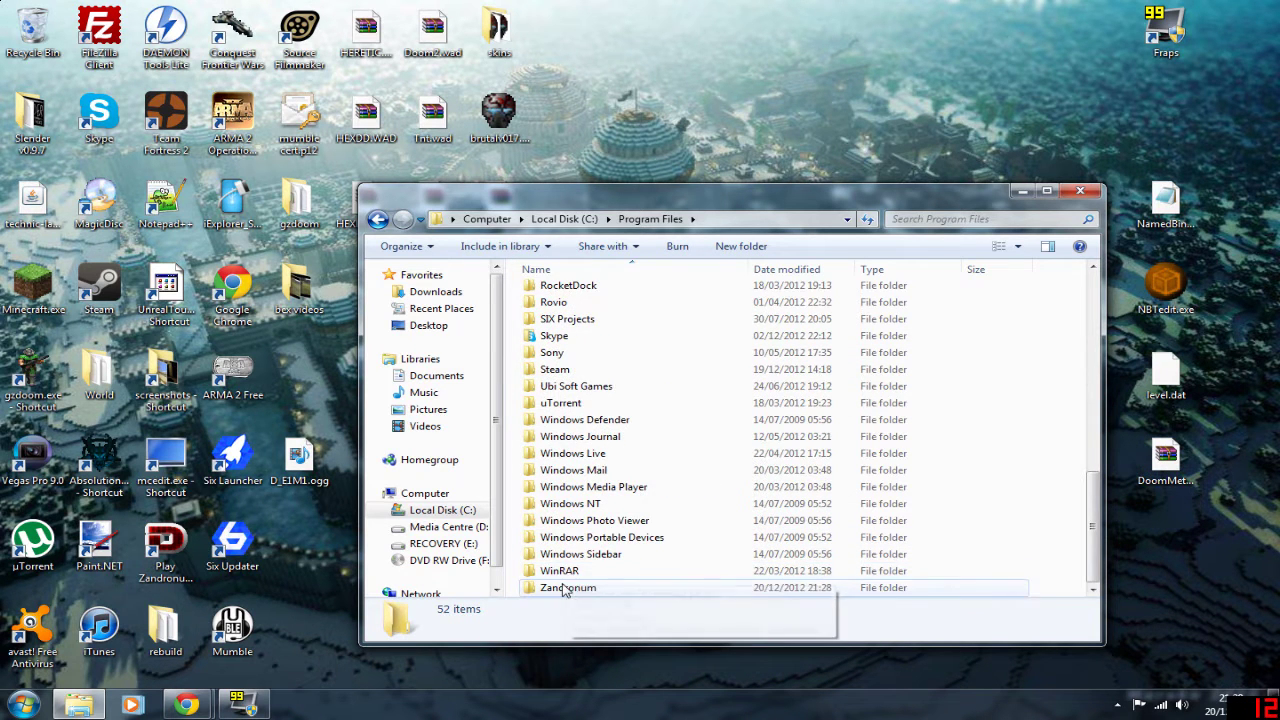
double_click(562, 588)
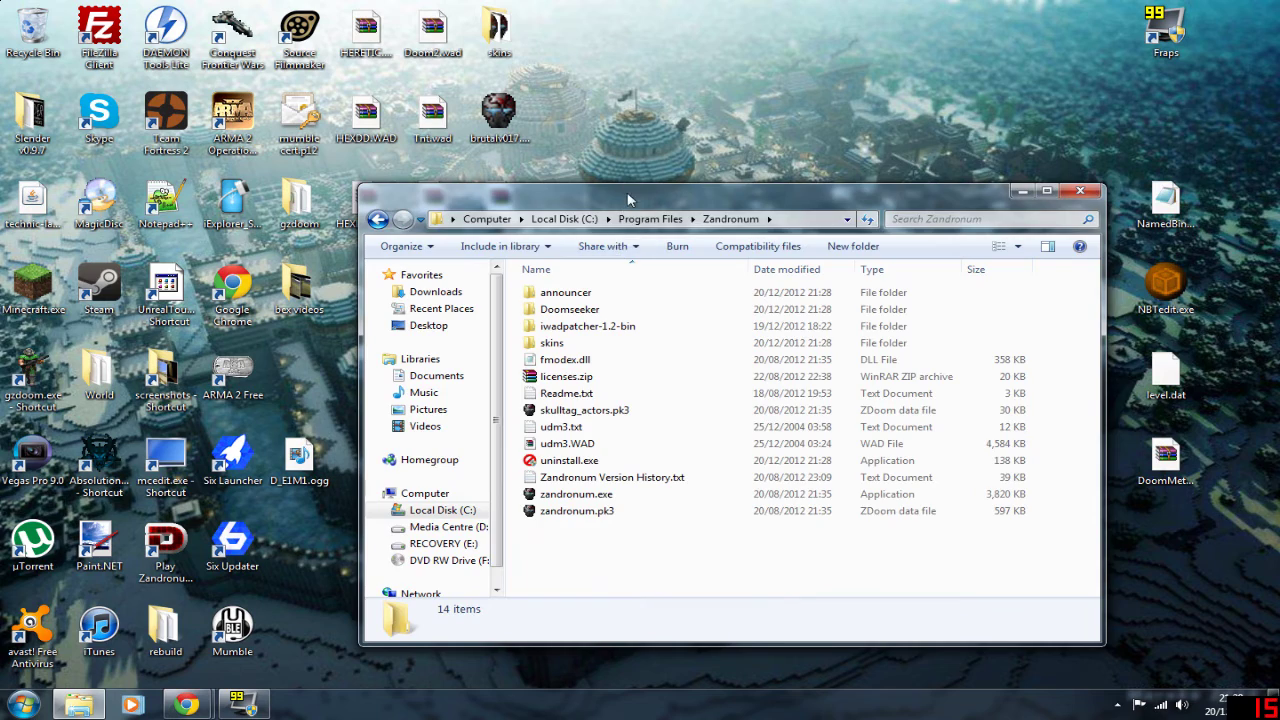
drag(628, 199, 815, 174)
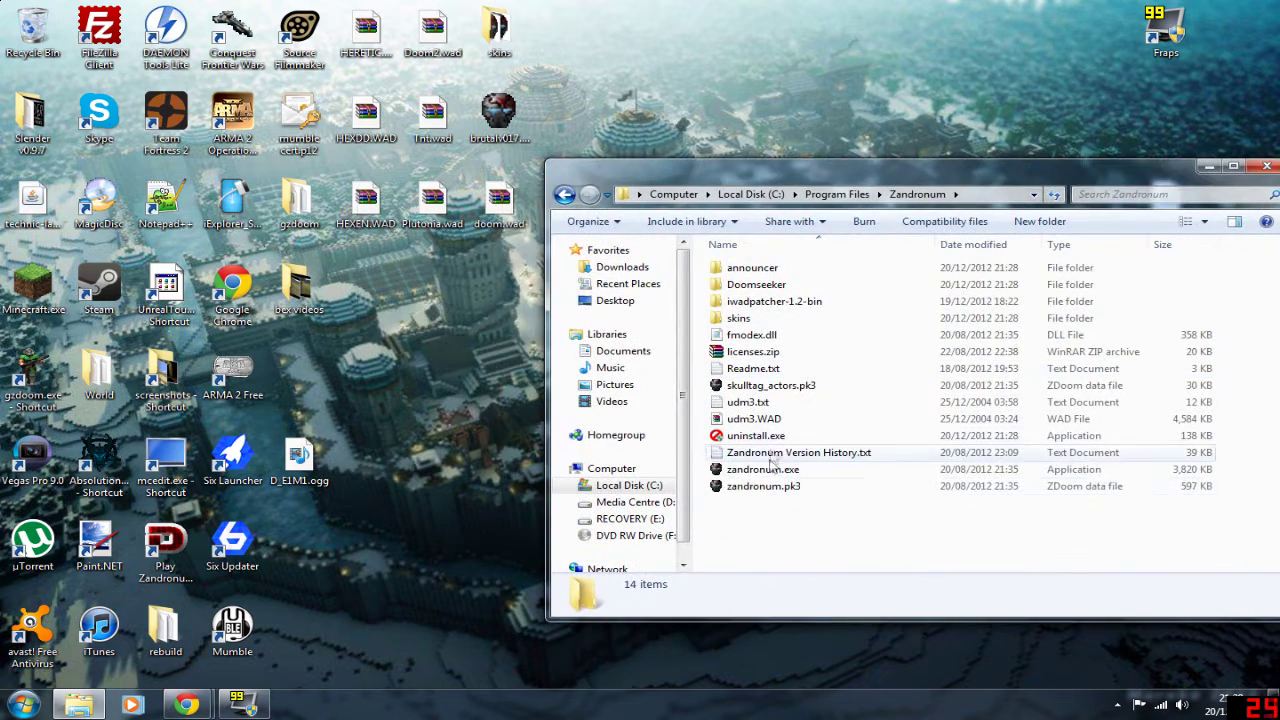
Step: Delete skulltag_actors.pk3 from the Zandronum folder with administrator permission
click(796, 388)
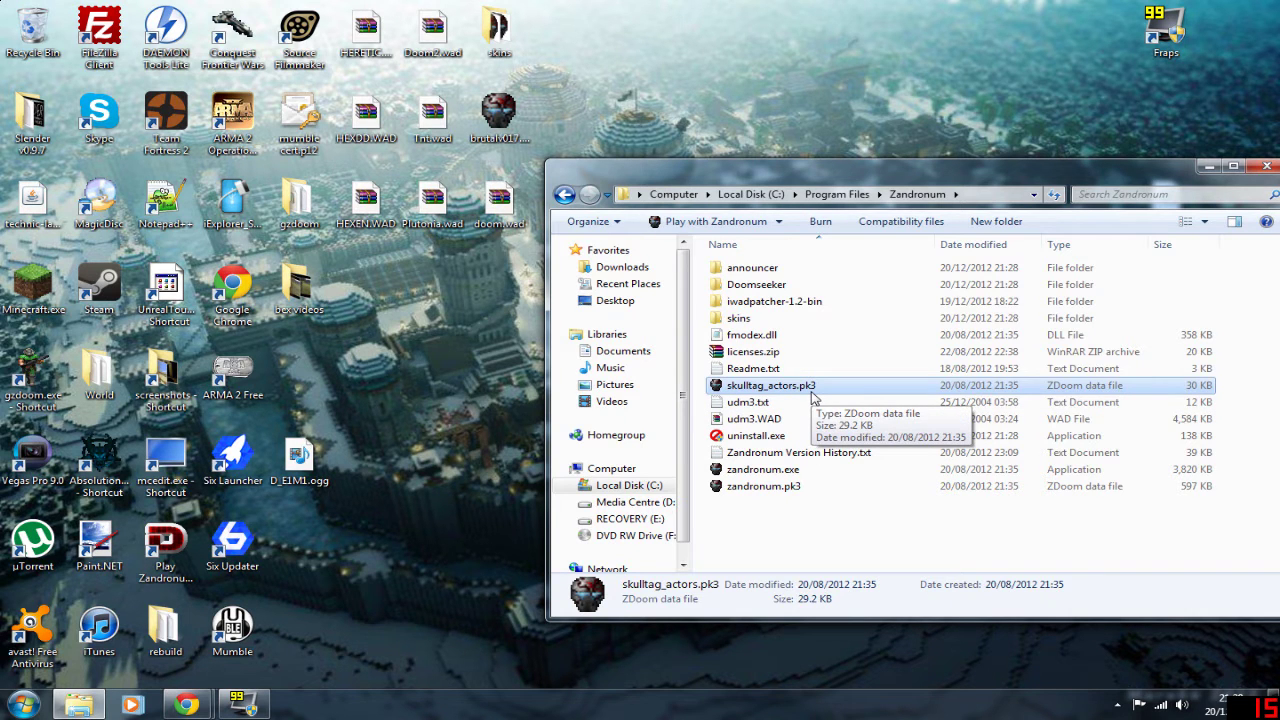
key(Delete)
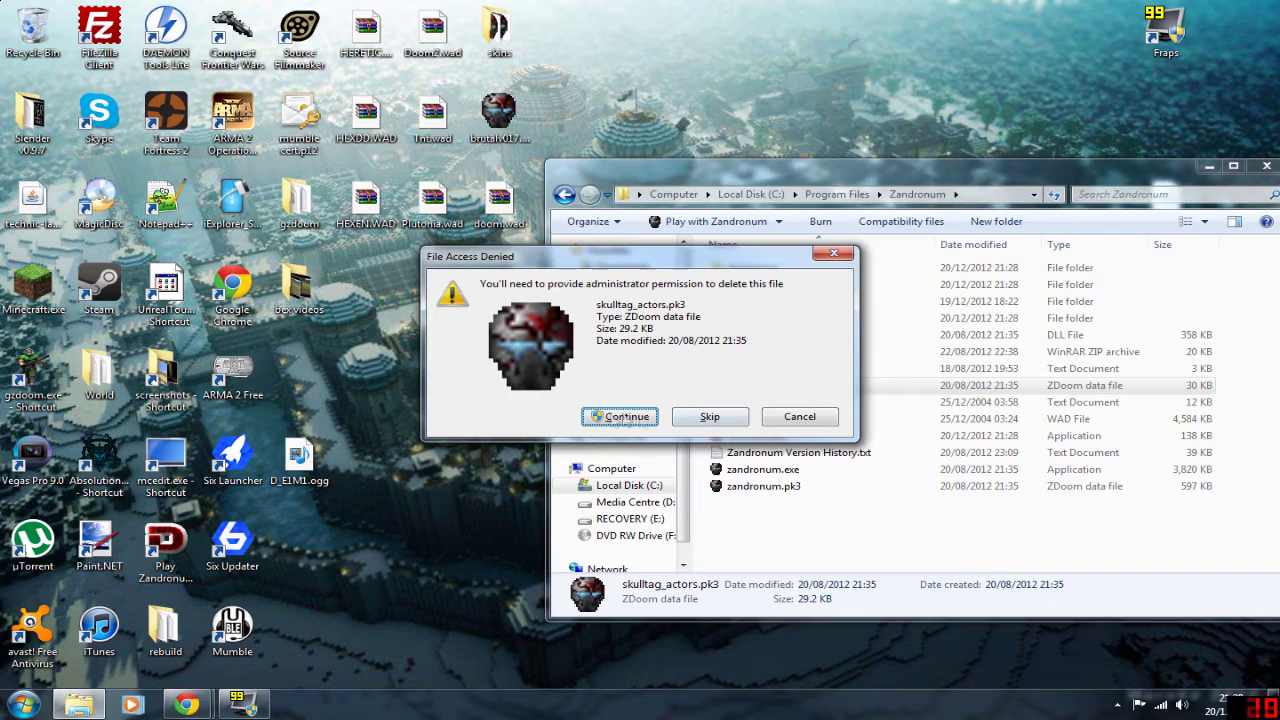
click(620, 417)
Step: Move doom.wad and Doom2.wad from the desktop into the Zandronum folder with administrator permission
drag(874, 177, 801, 259)
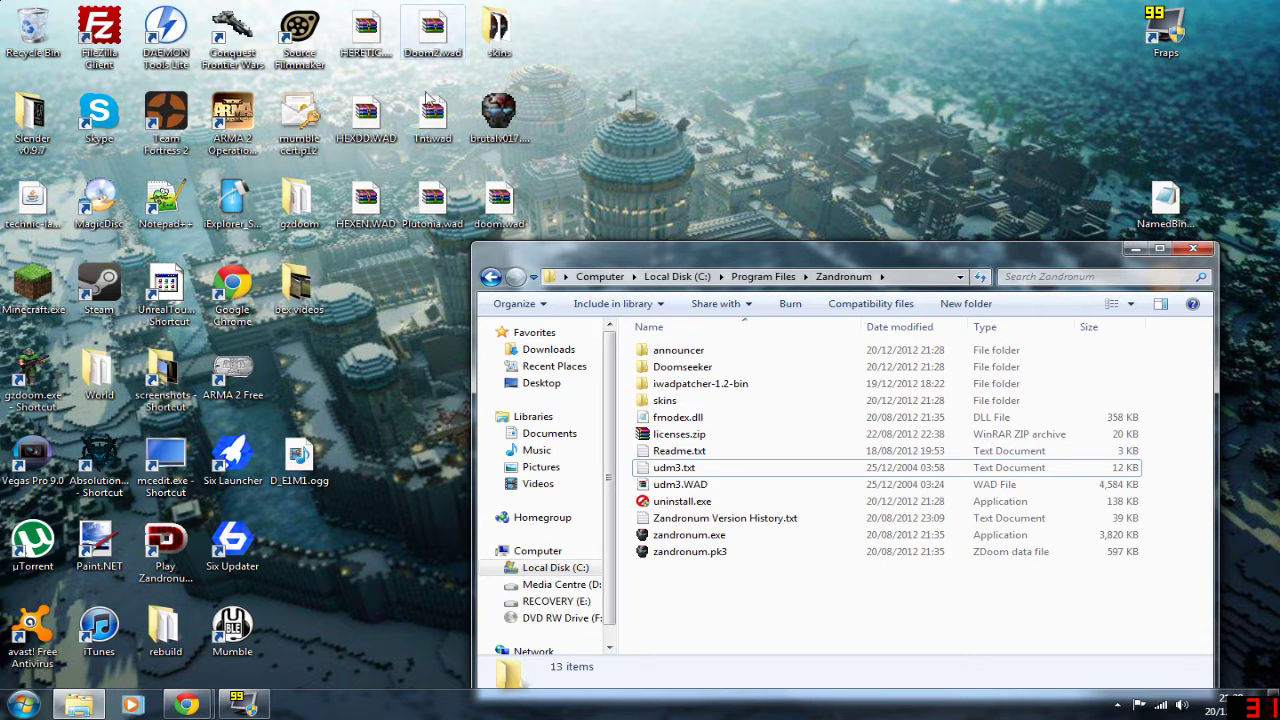
drag(499, 200, 711, 621)
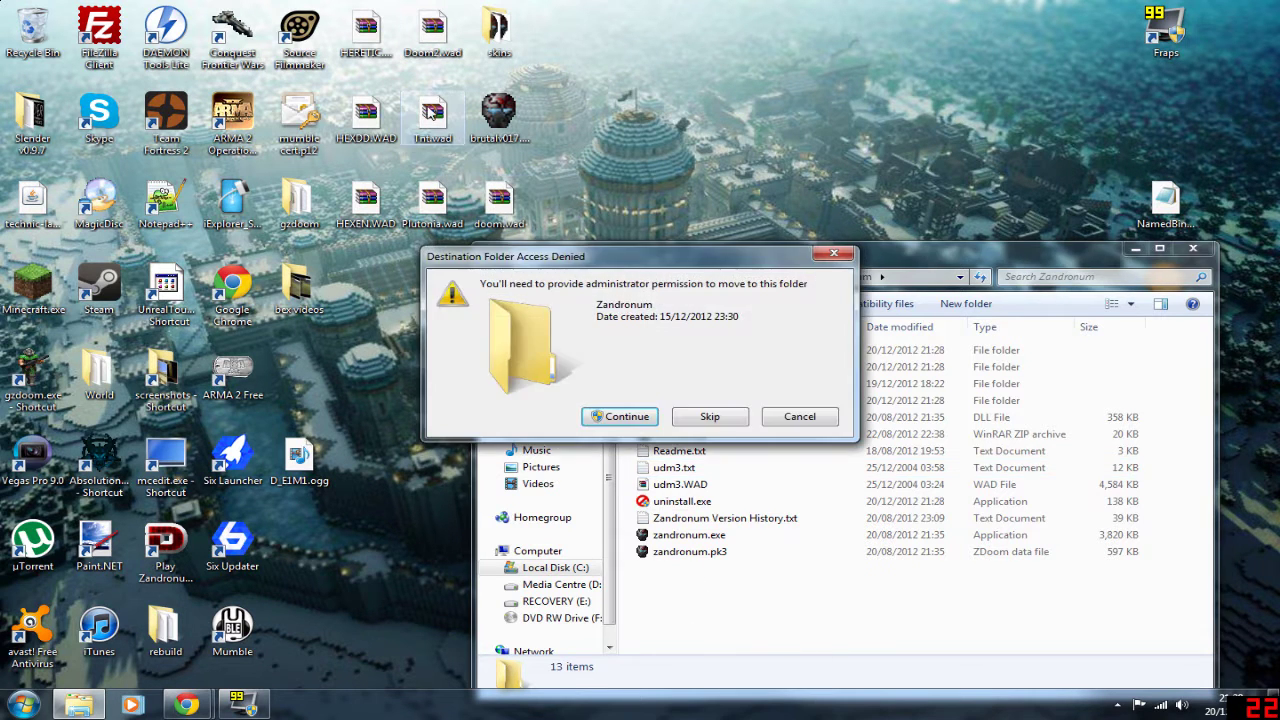
click(604, 417)
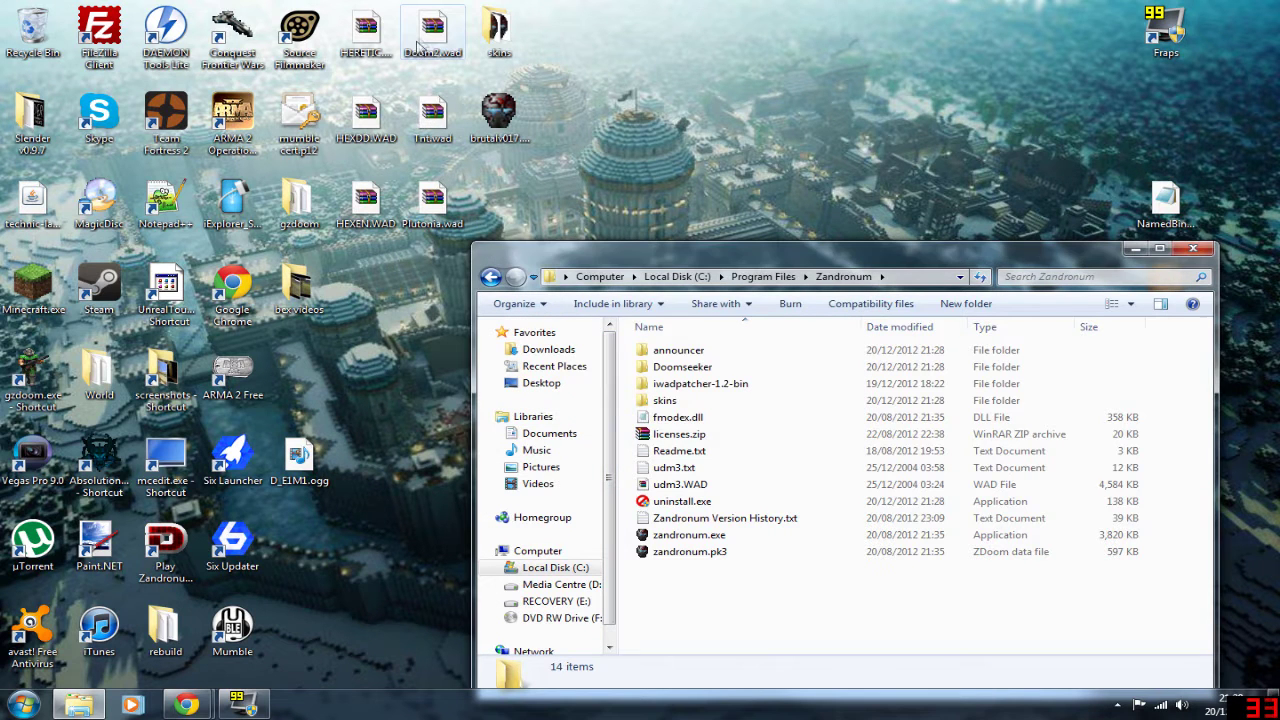
drag(625, 620, 625, 620)
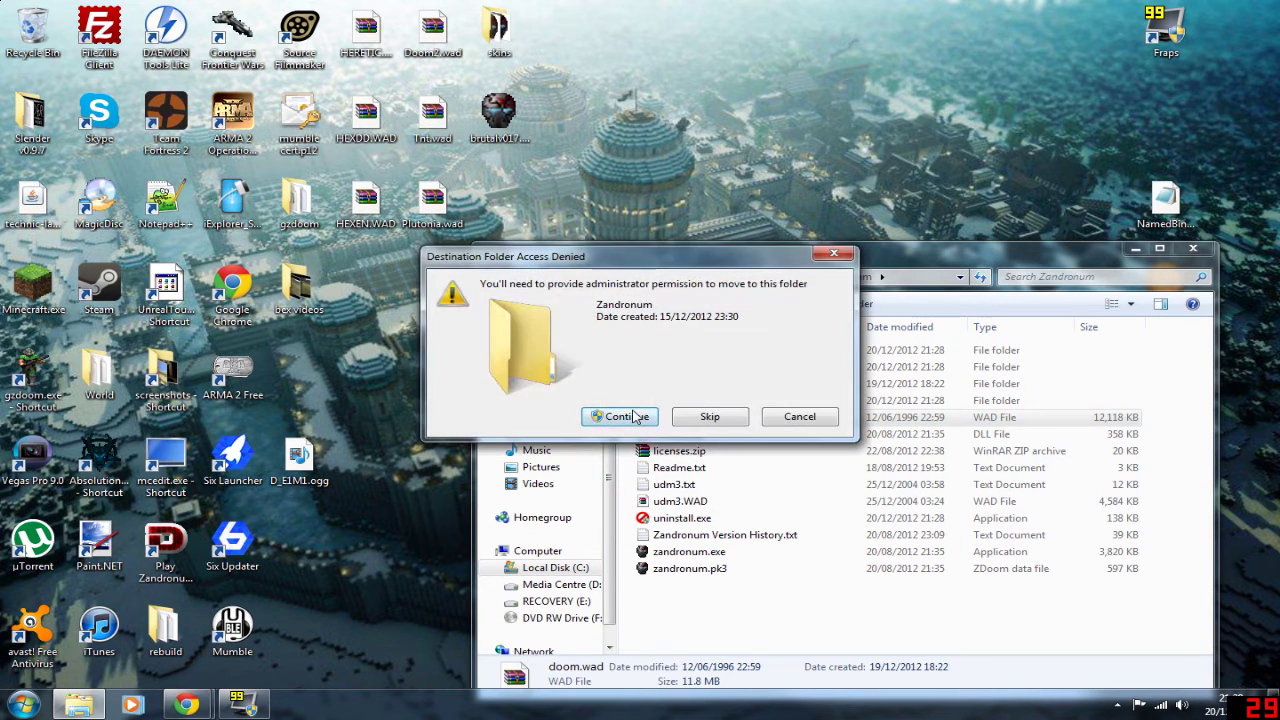
click(830, 418)
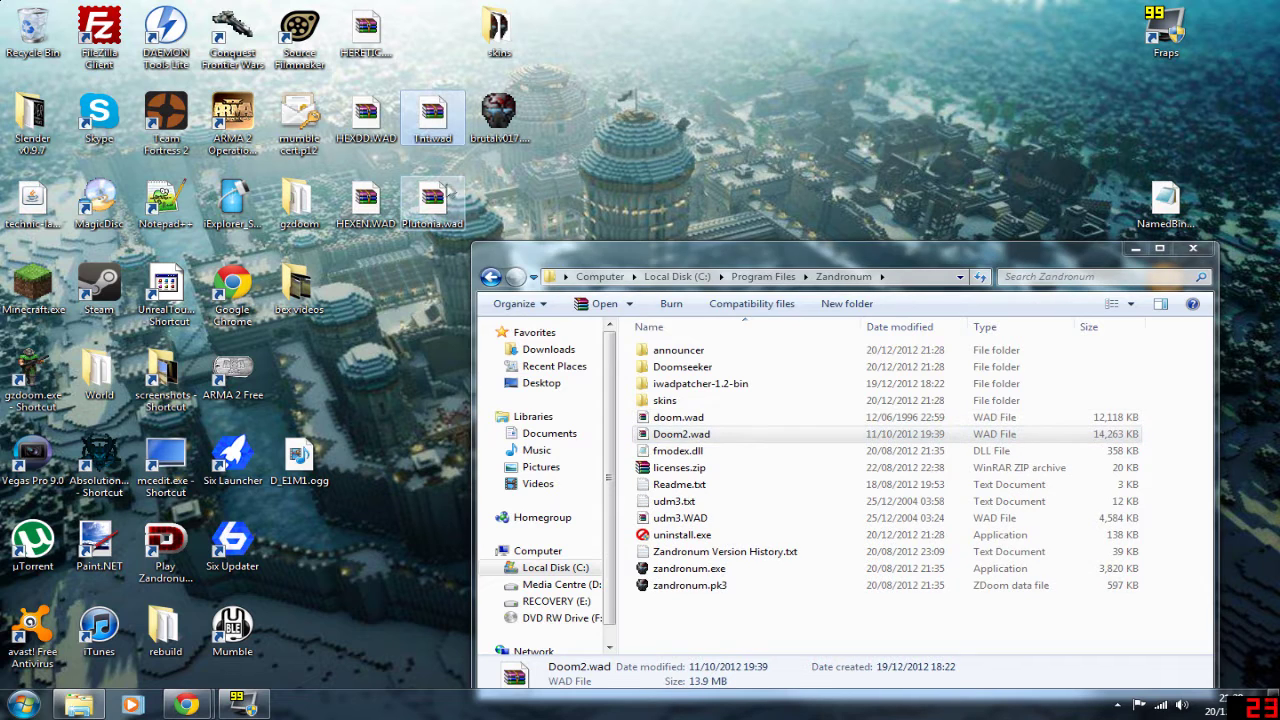
Step: Move Tnt.wad, Plutonia.wad, HERETIC.WAD, HEXDD.WAD and HEXEN.WAD from the desktop into the Zandronum folder
key(super)
key(super)
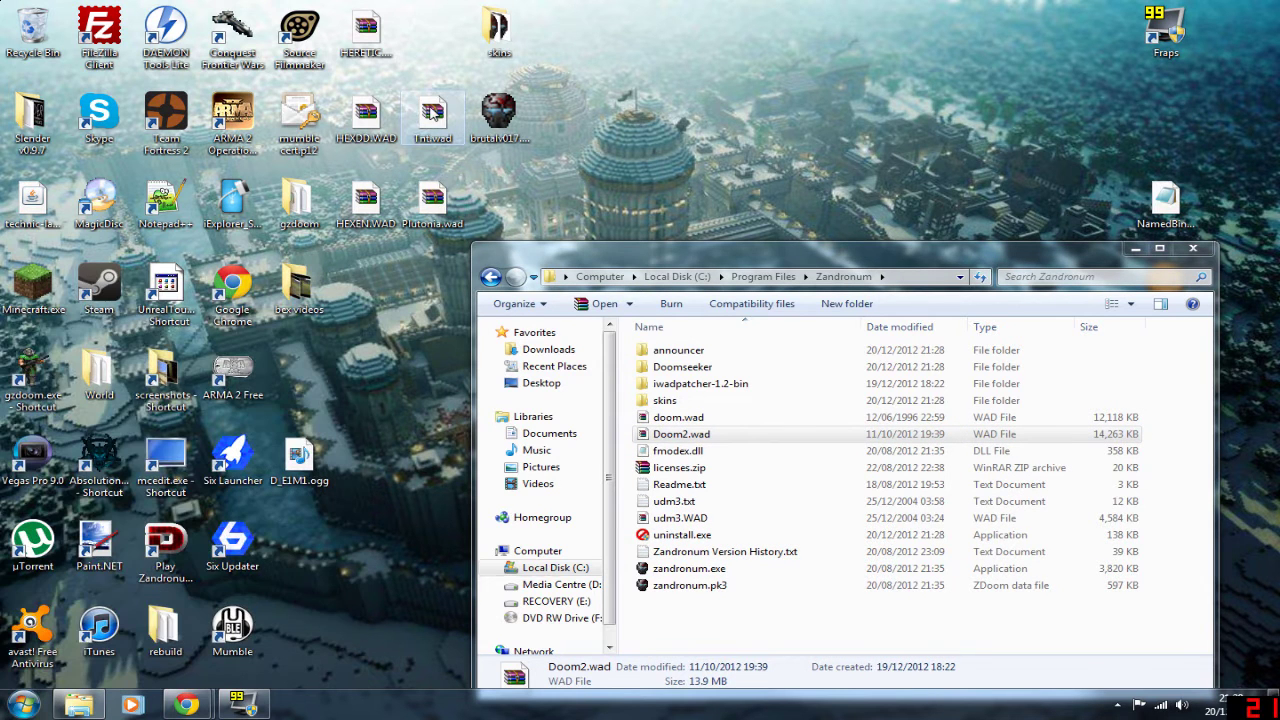
drag(435, 130, 631, 634)
click(628, 405)
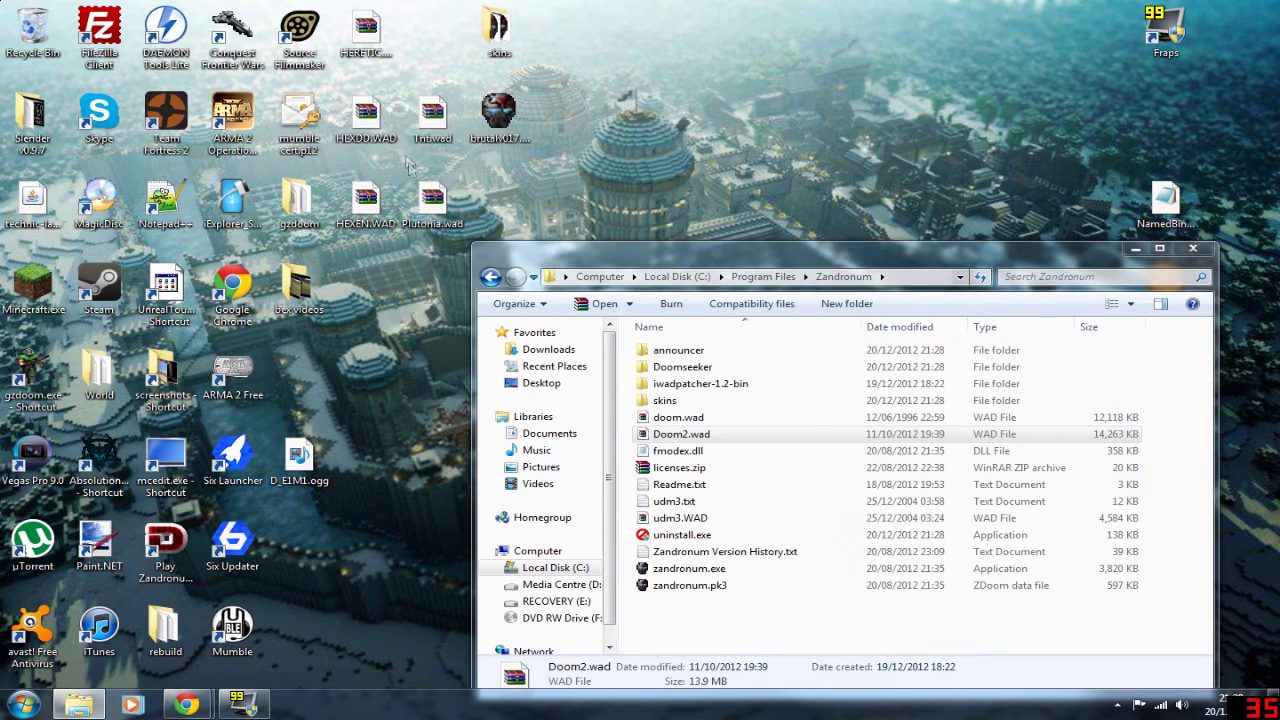
drag(397, 302, 700, 652)
click(620, 405)
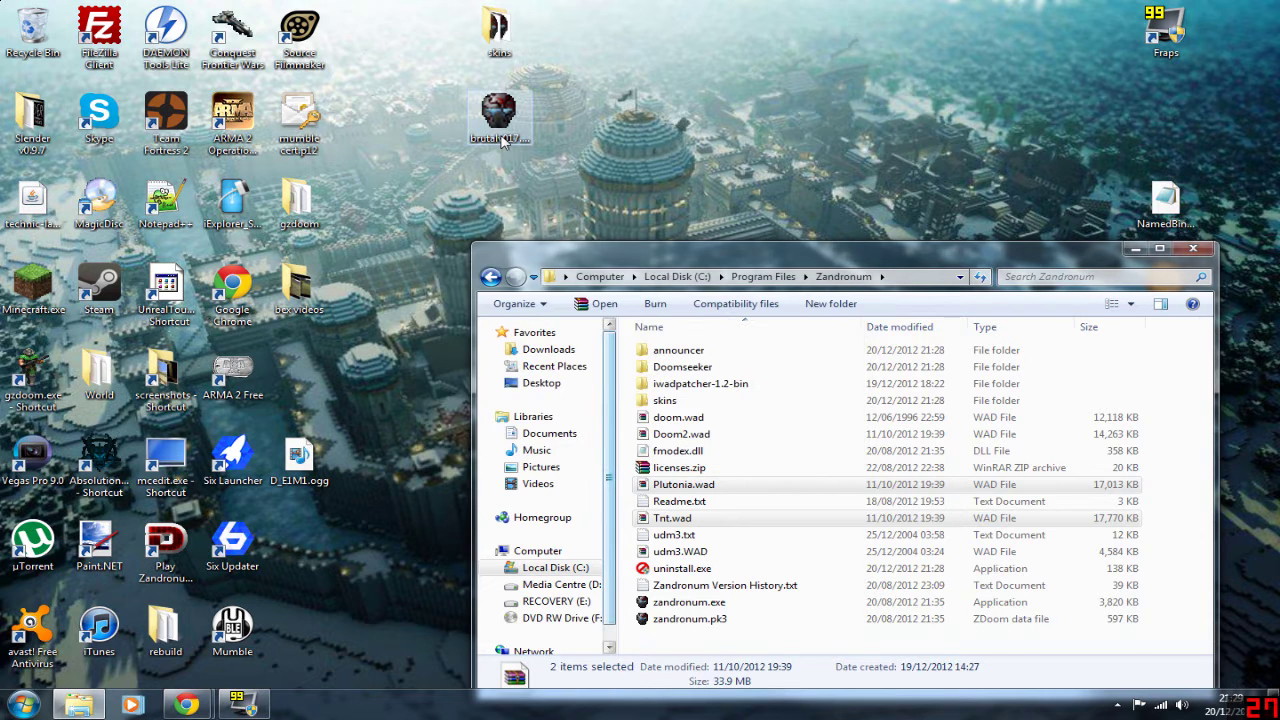
Step: Transfer all five mod files from the desktop skins folder into Zandronum's skins folder, and close the source folder
drag(505, 110, 560, 45)
double_click(560, 45)
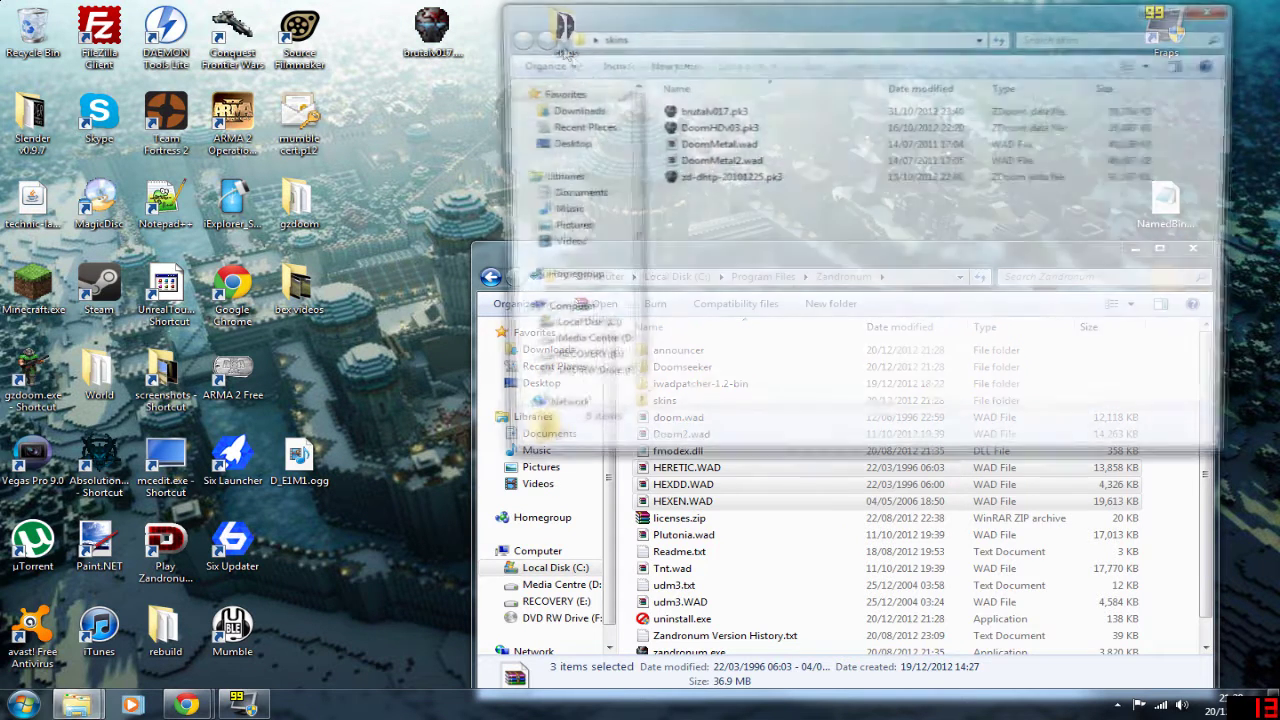
drag(730, 222, 680, 115)
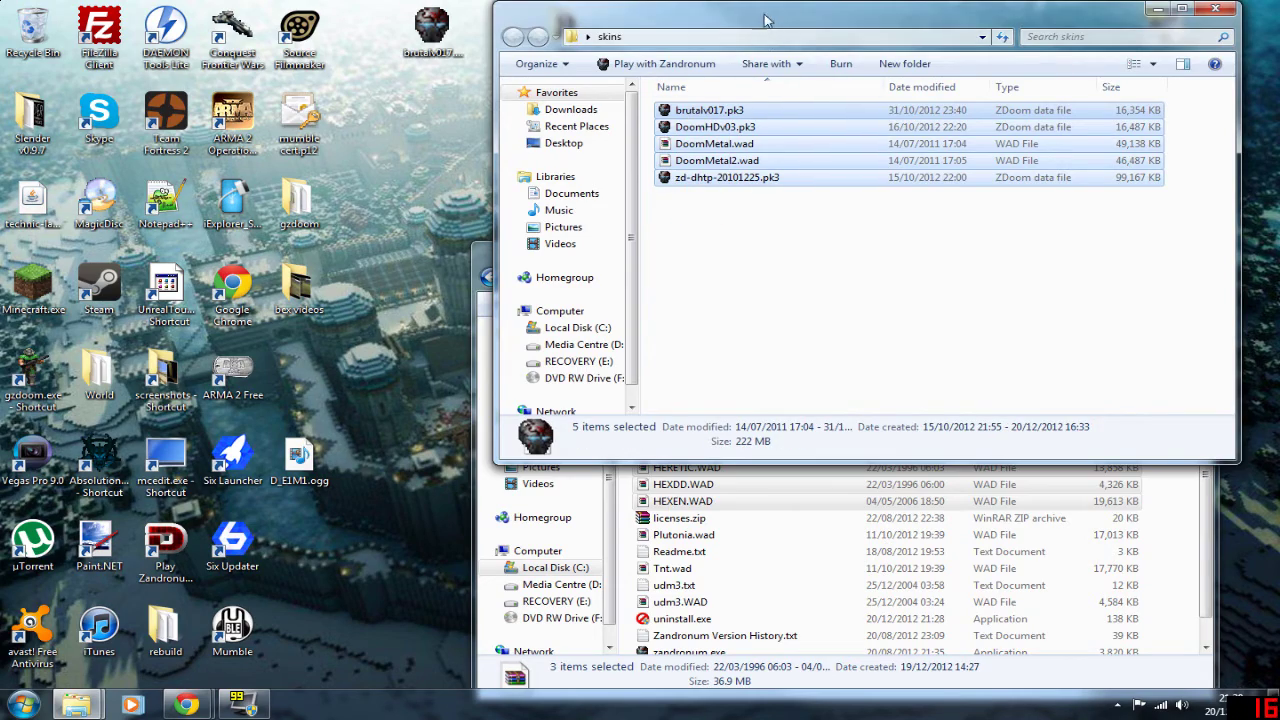
key(alt+F4)
key(alt+Tab)
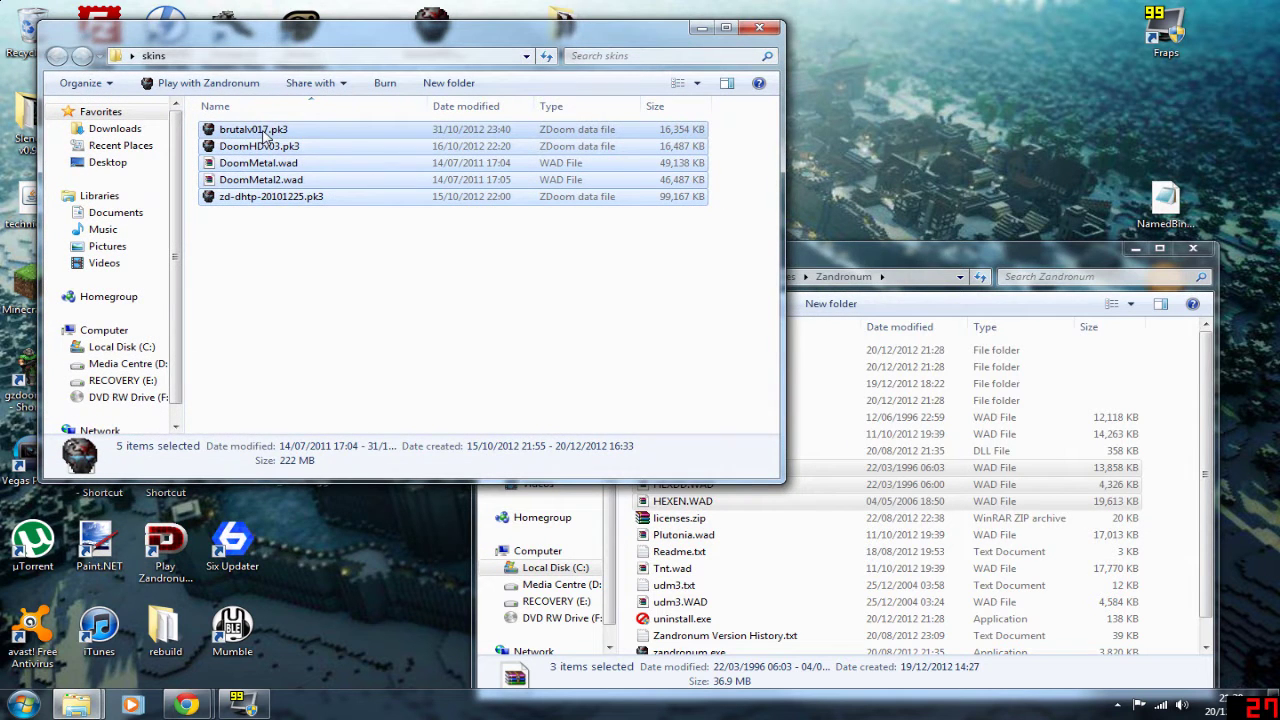
drag(265, 135, 672, 400)
click(625, 403)
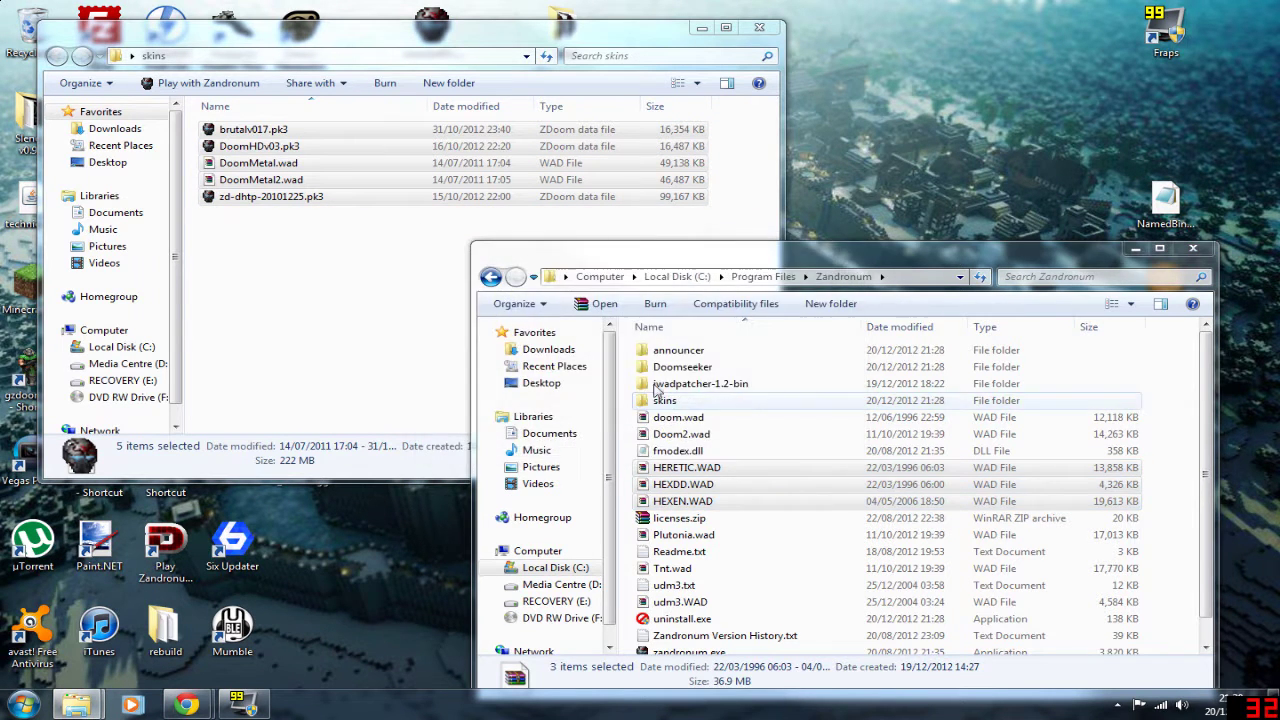
click(761, 26)
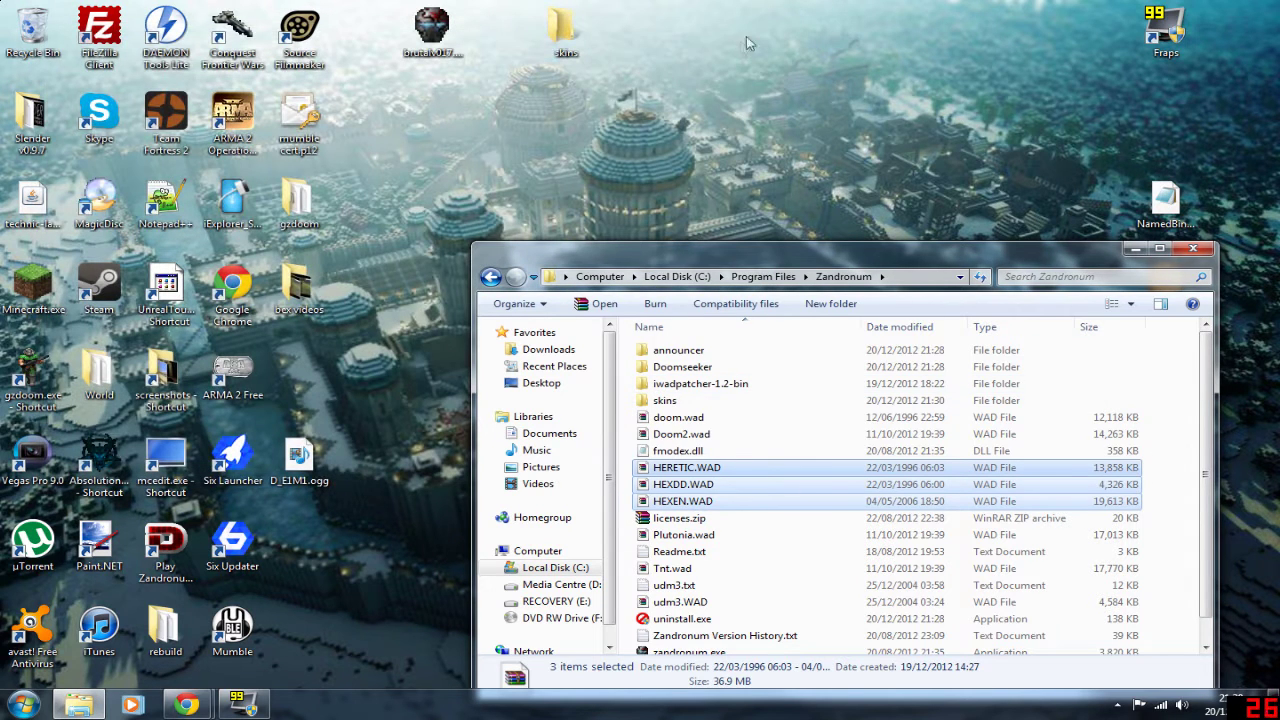
Step: Delete brutalv017.pk3 from Zandronum's skins folder and close the folder window
double_click(664, 400)
click(685, 369)
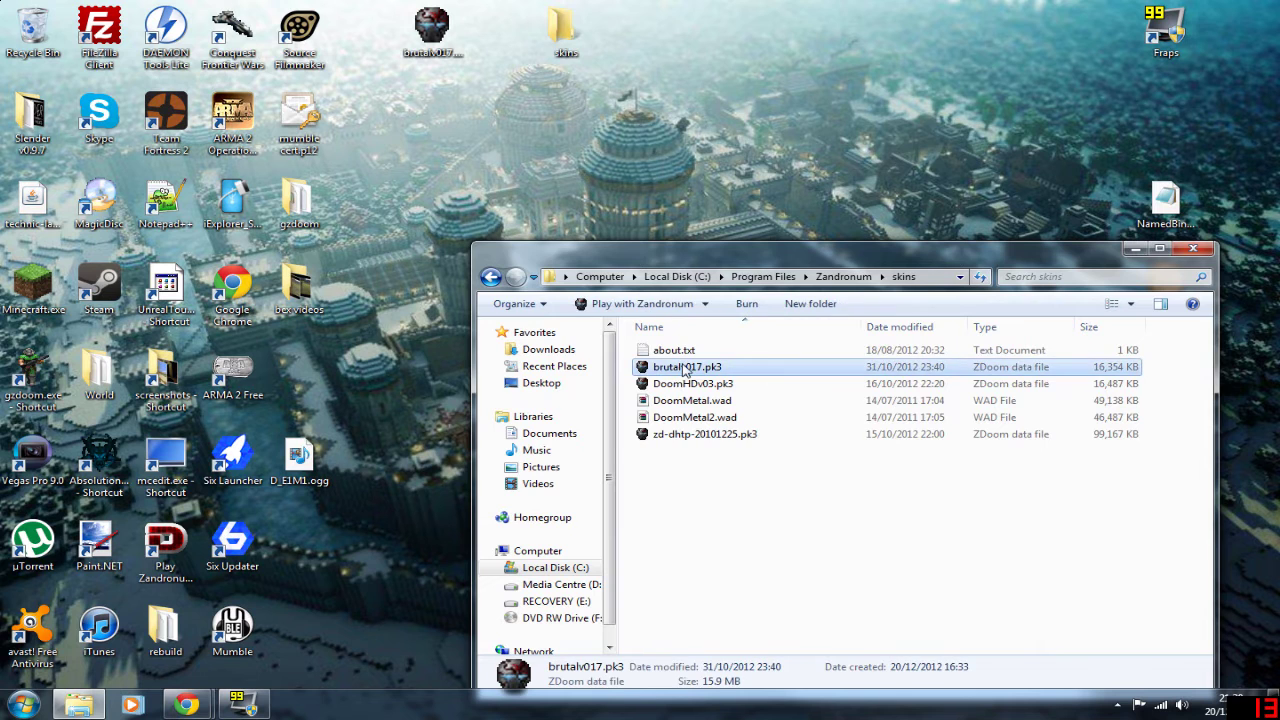
key(Delete)
click(622, 416)
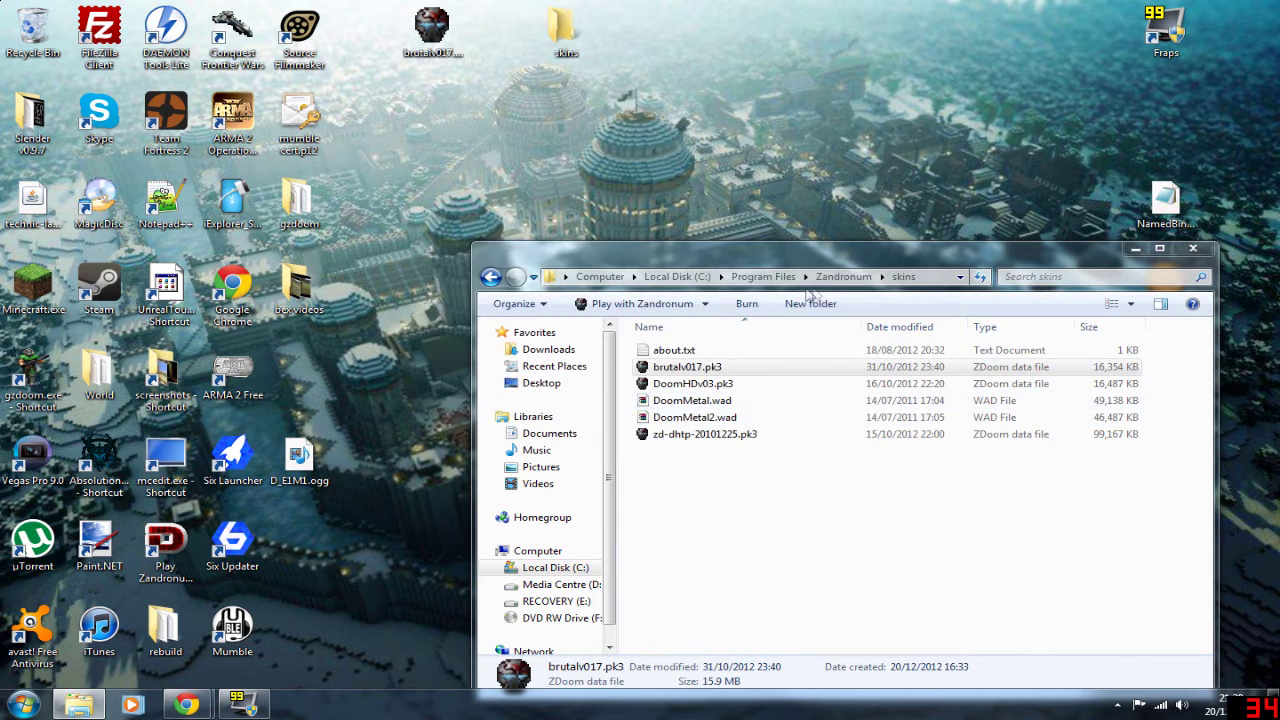
click(1190, 249)
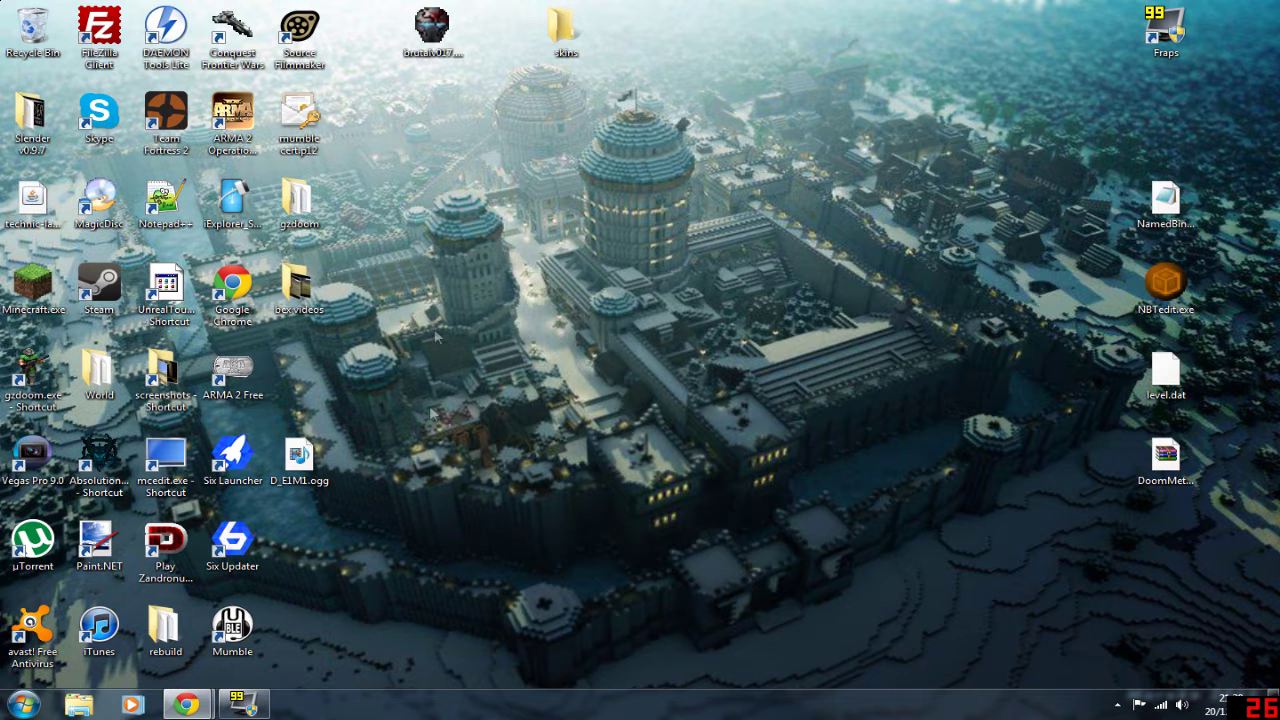
Step: Rearrange the desktop, placing D_E1M1.ogg beside the brutalv017 file and the Play Zandronum shortcut below the dev videos folder
drag(300, 455, 370, 38)
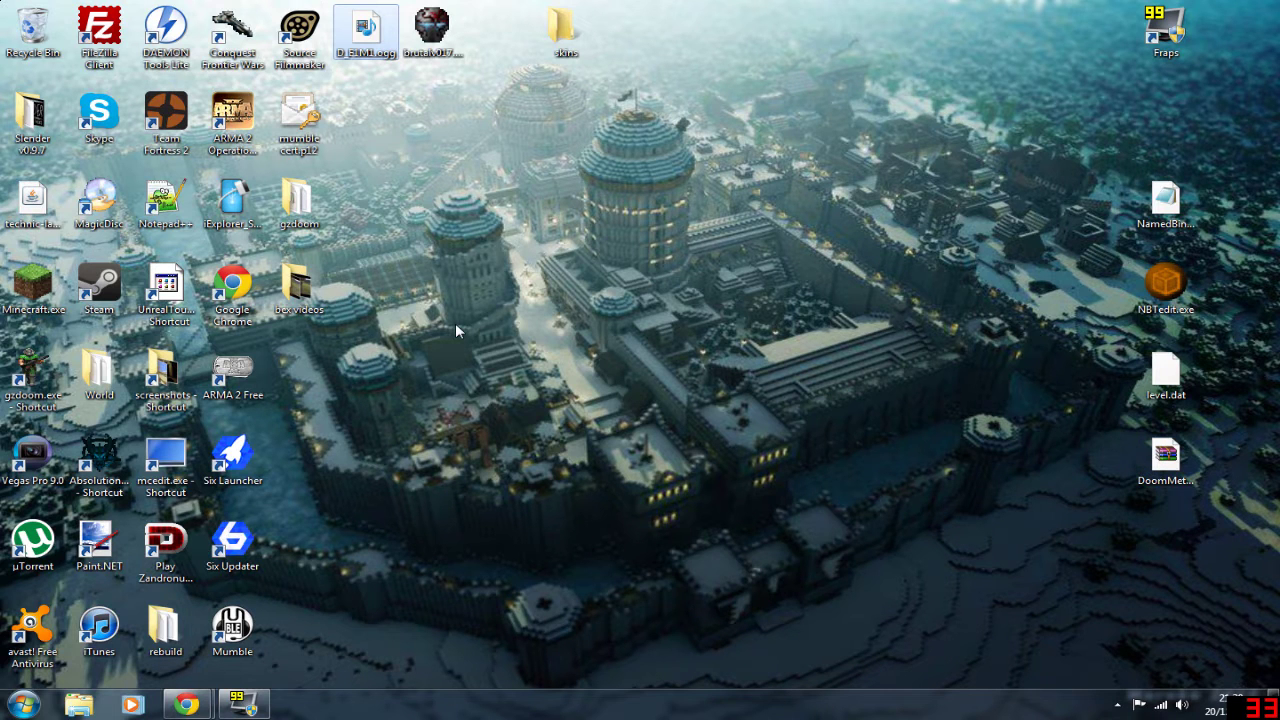
drag(178, 545, 313, 377)
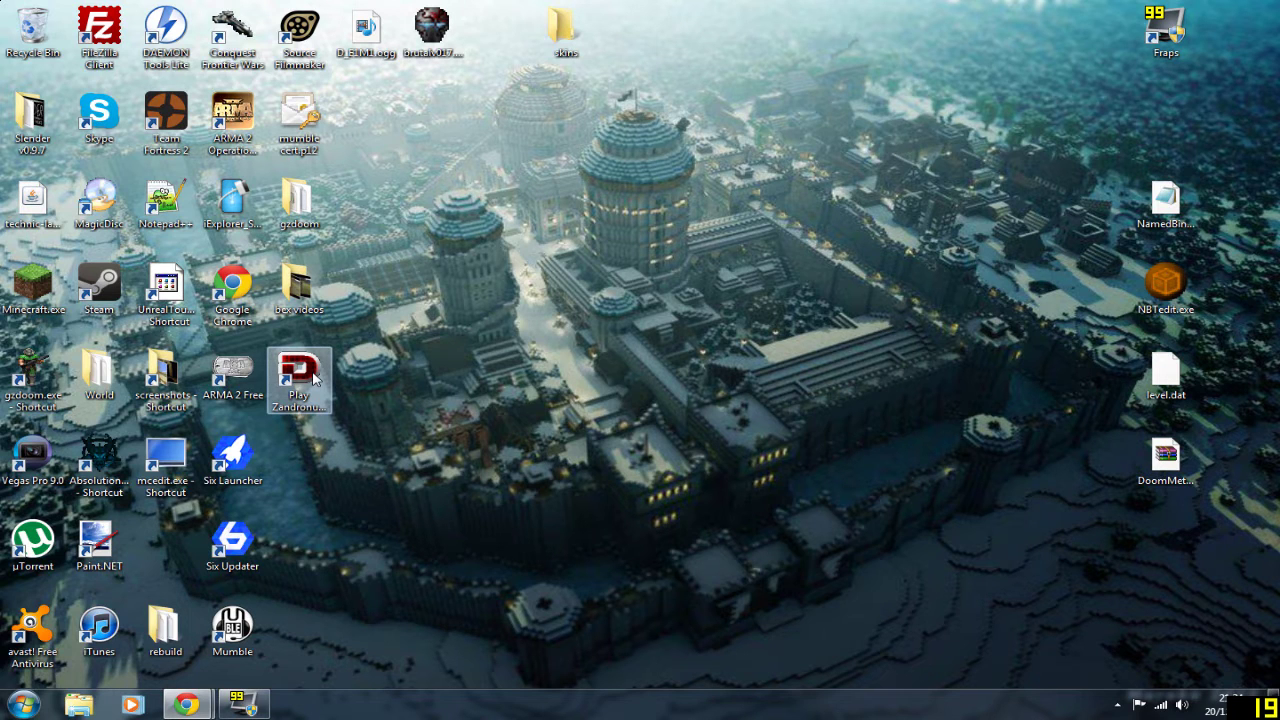
Step: Open the Zandronum server browser from the desktop, clear the existing search, and filter the servers by "rare"
double_click(300, 380)
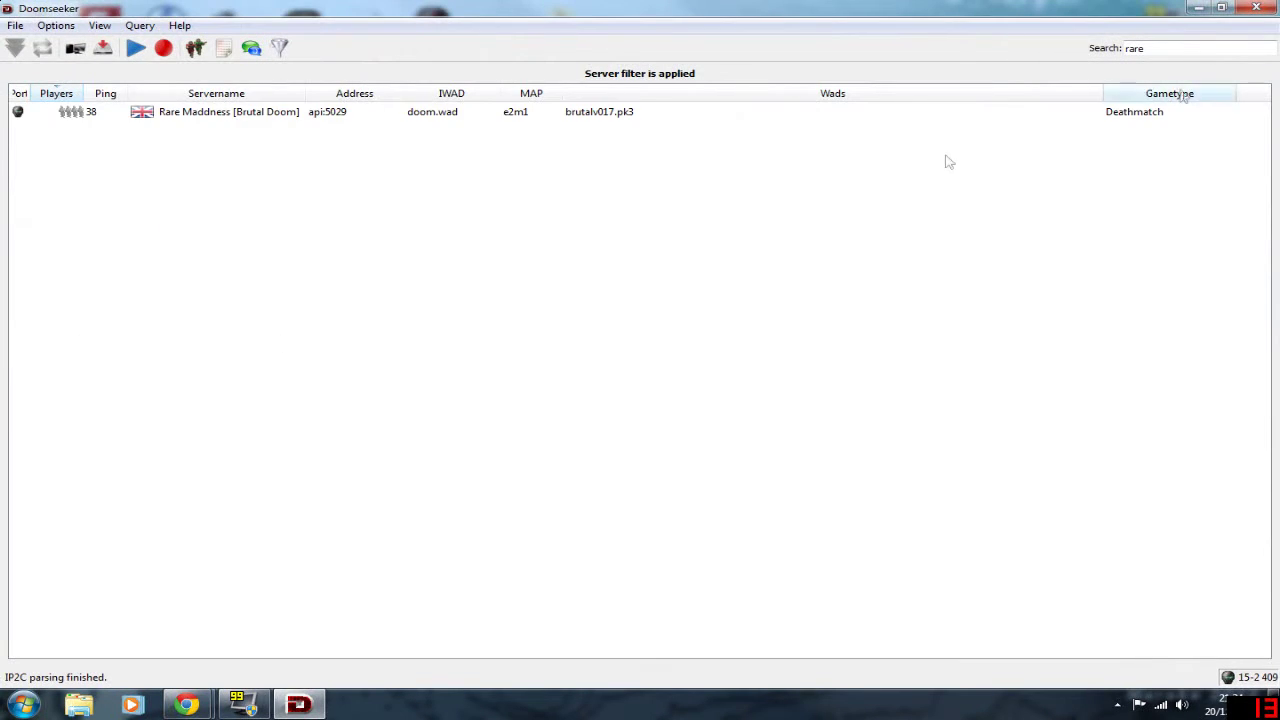
key(BackSpace)
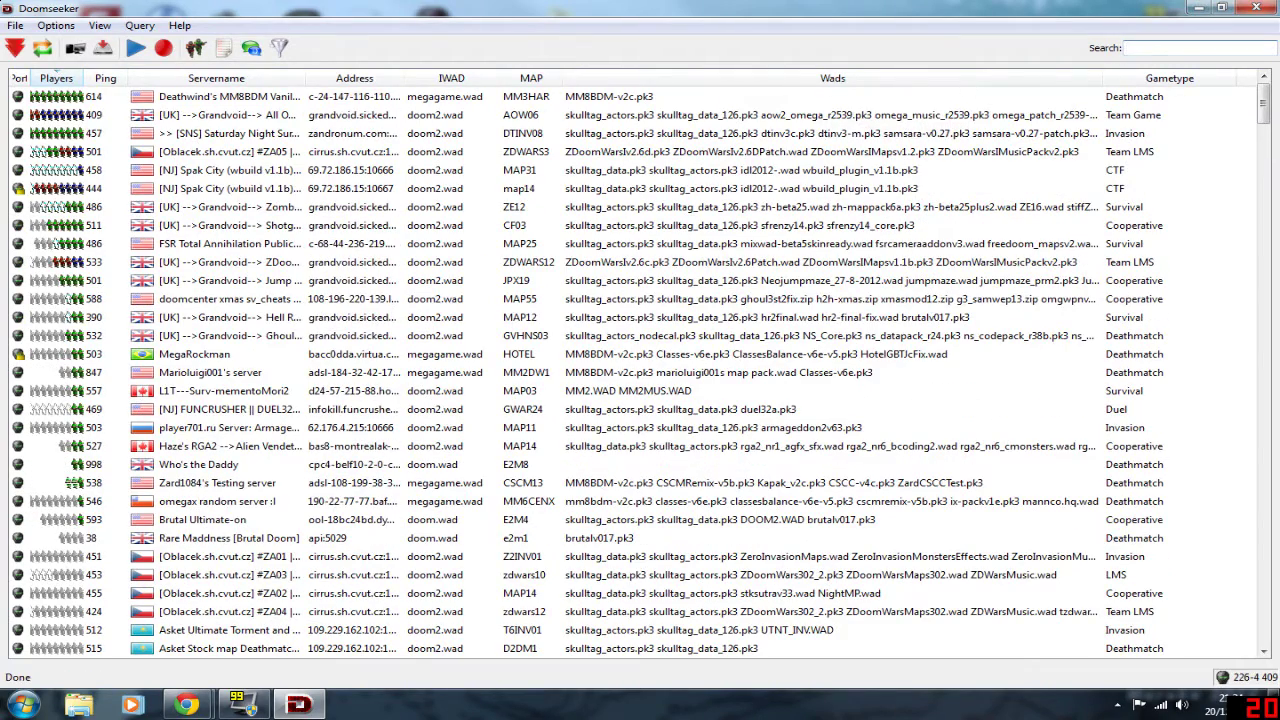
text(rare)
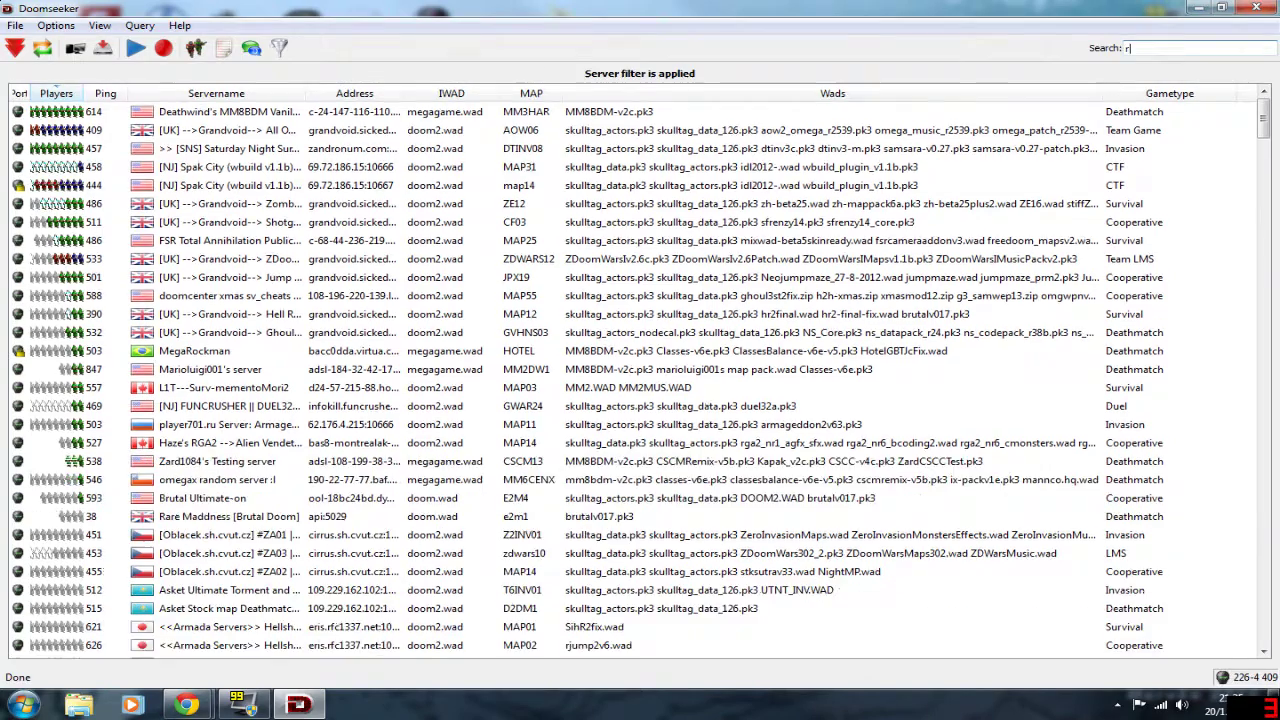
Step: Filter the servers by "brutal" and join Rare Maddness [Brutal Doom], letting Wadseeker find the missing brutalv017.pk3
key(BackSpace)
key(BackSpace)
key(BackSpace)
key(BackSpace)
text(brutal)
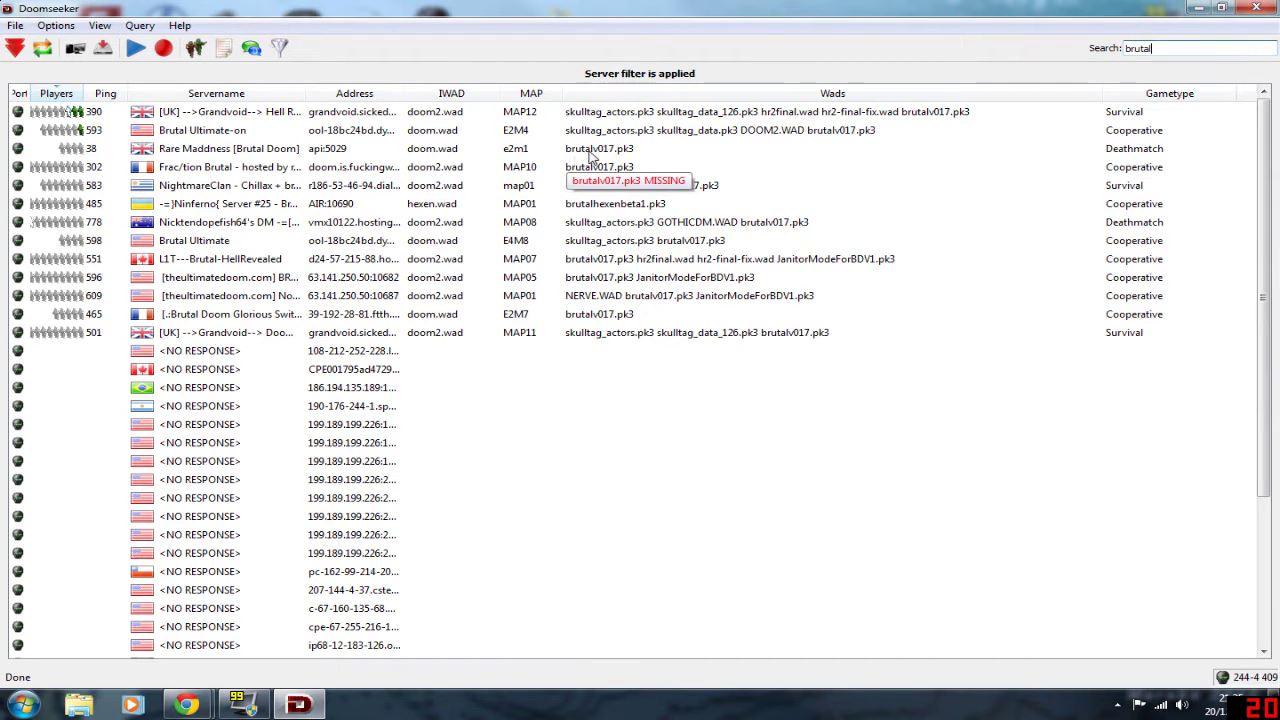
double_click(230, 148)
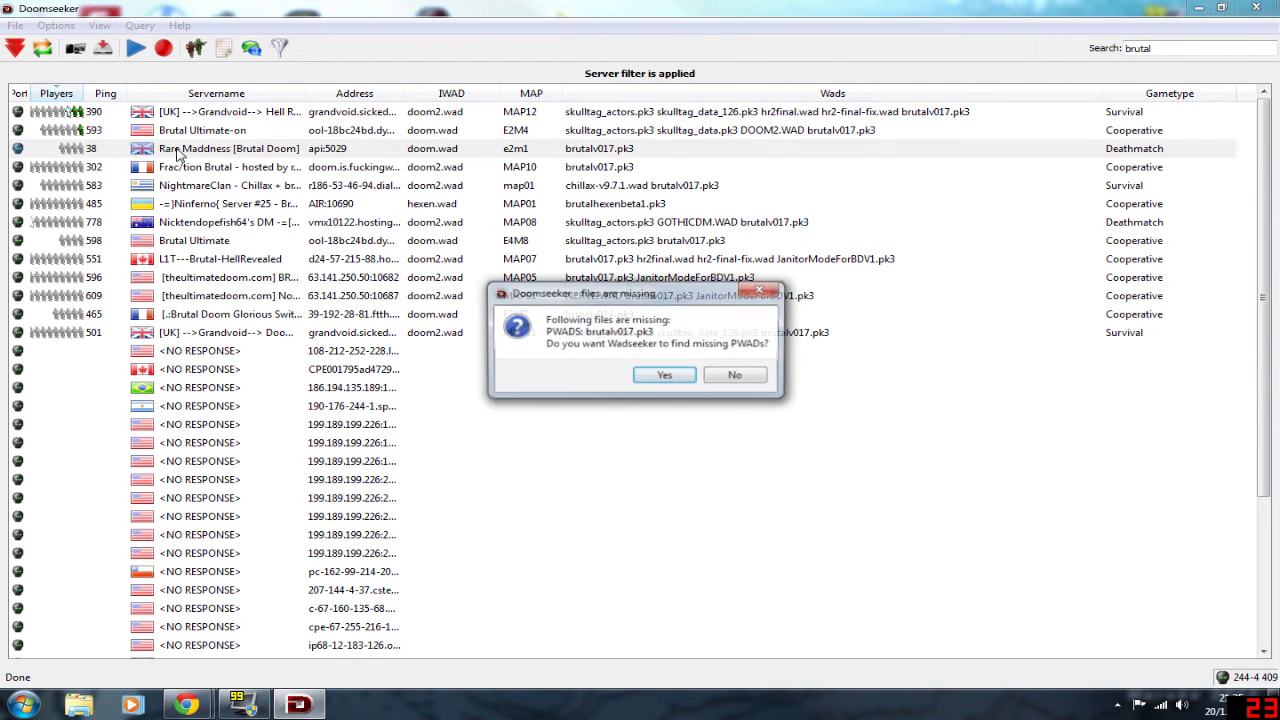
click(666, 383)
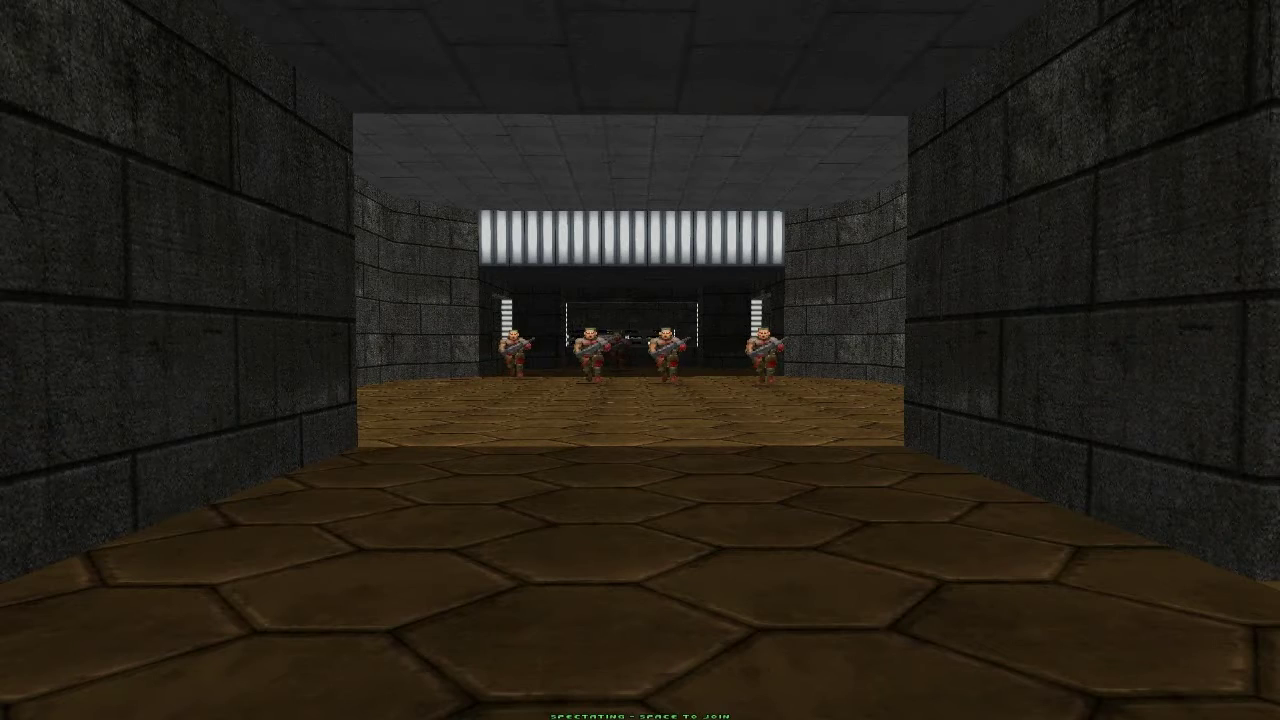
Step: Open the Customize Controls settings from the in-game options
key(Escape)
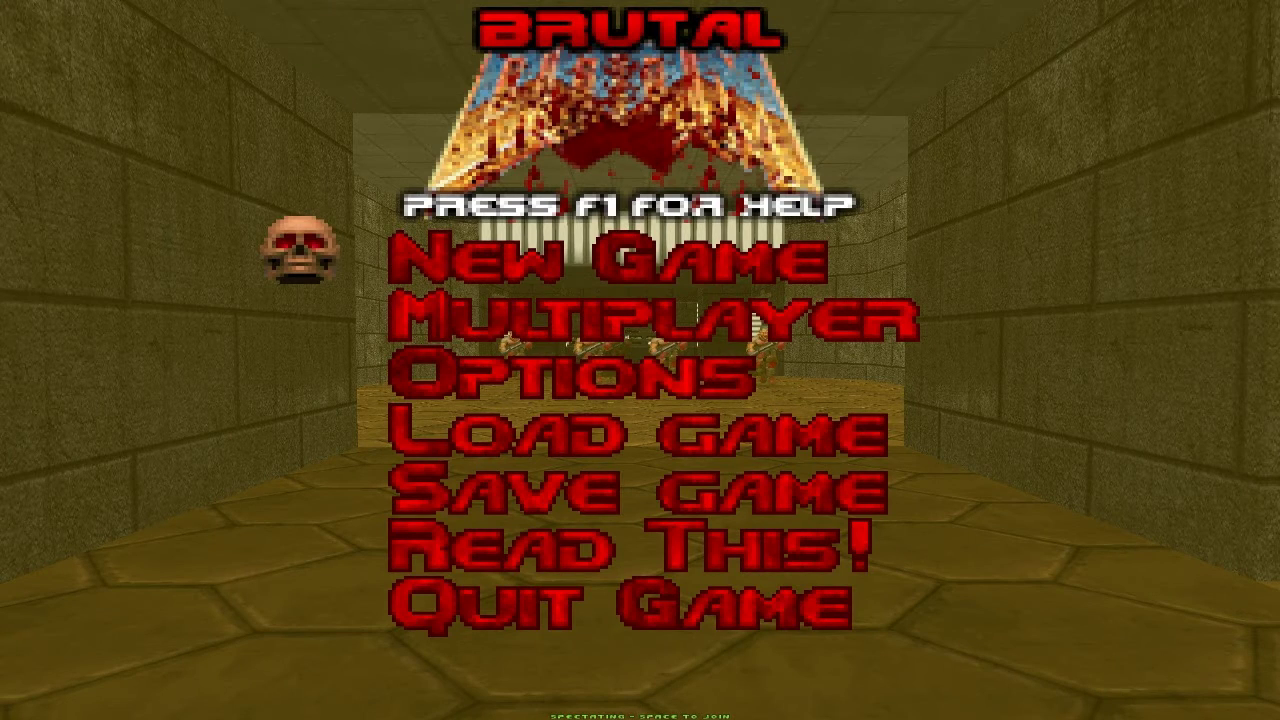
key(Down)
key(Down)
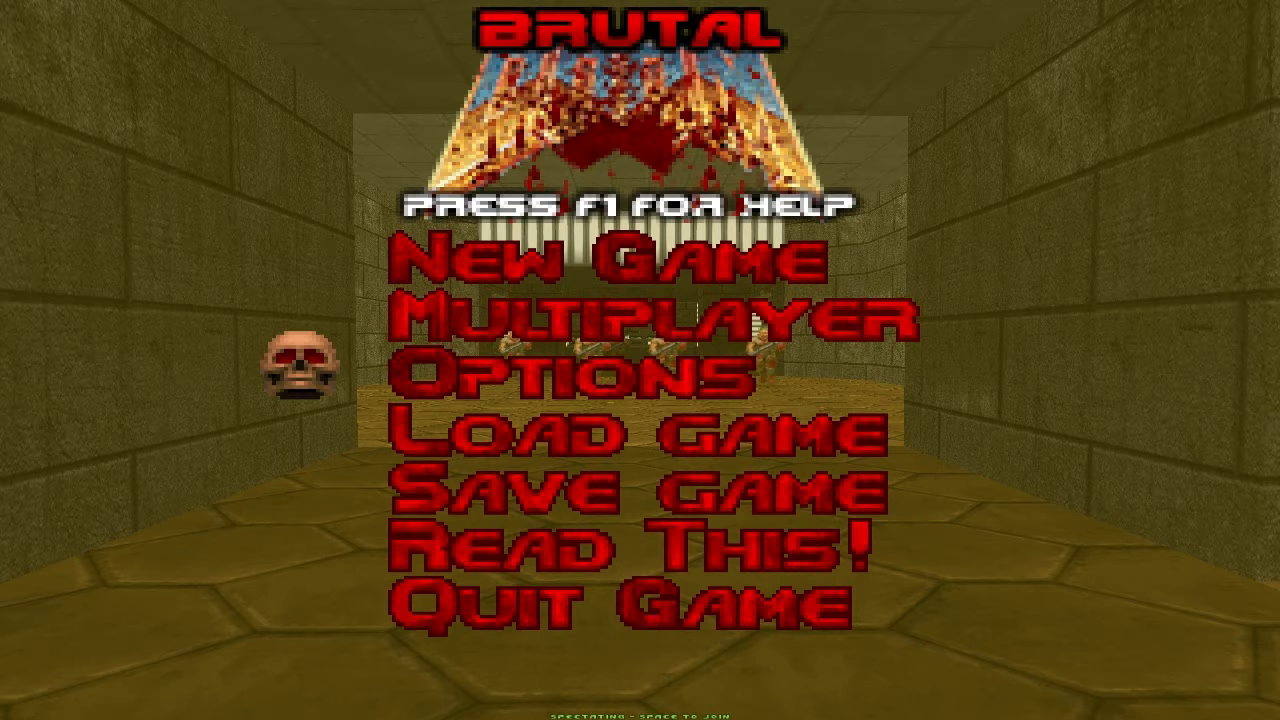
key(Return)
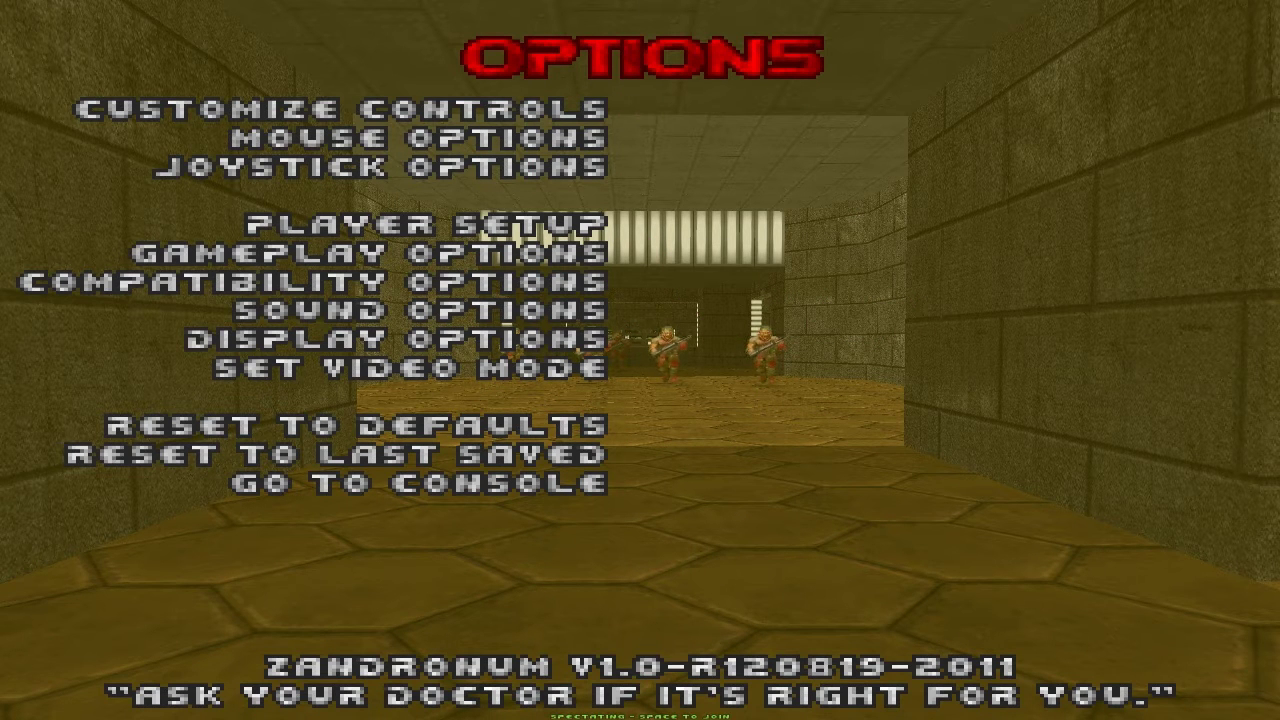
key(Return)
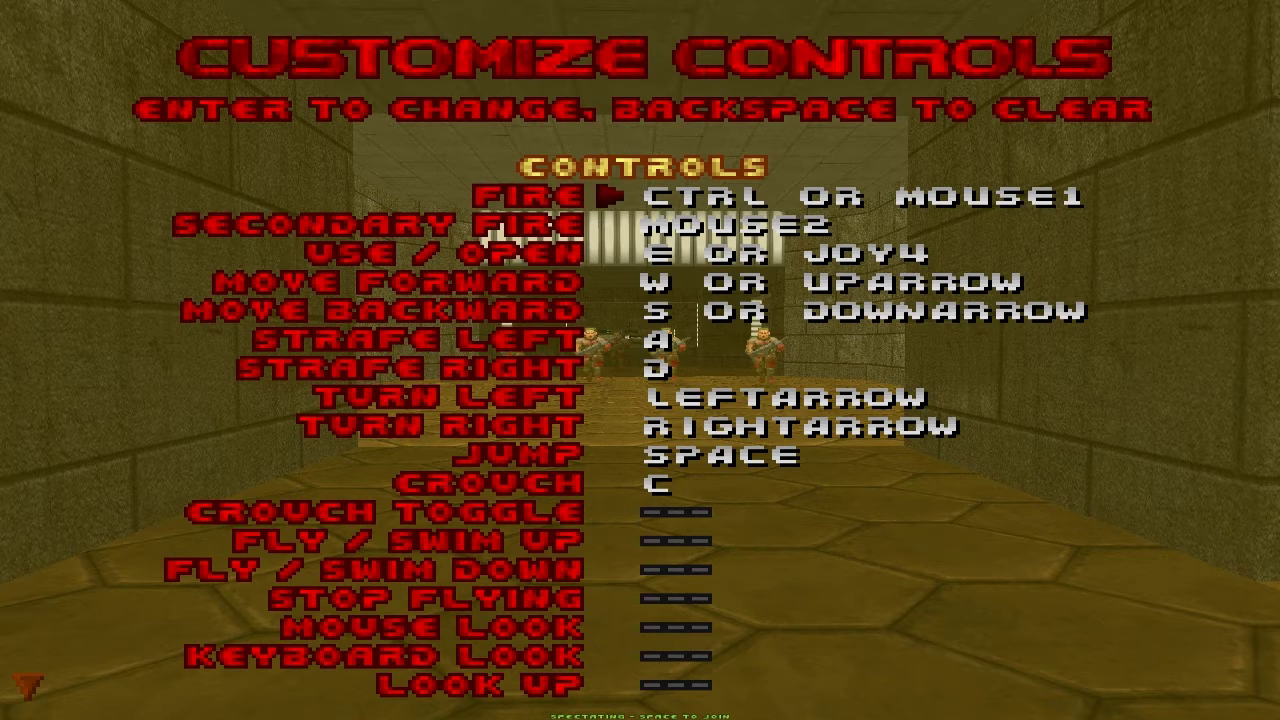
Step: Assign Backspace to the Turn Left control as an extra key
key(Down)
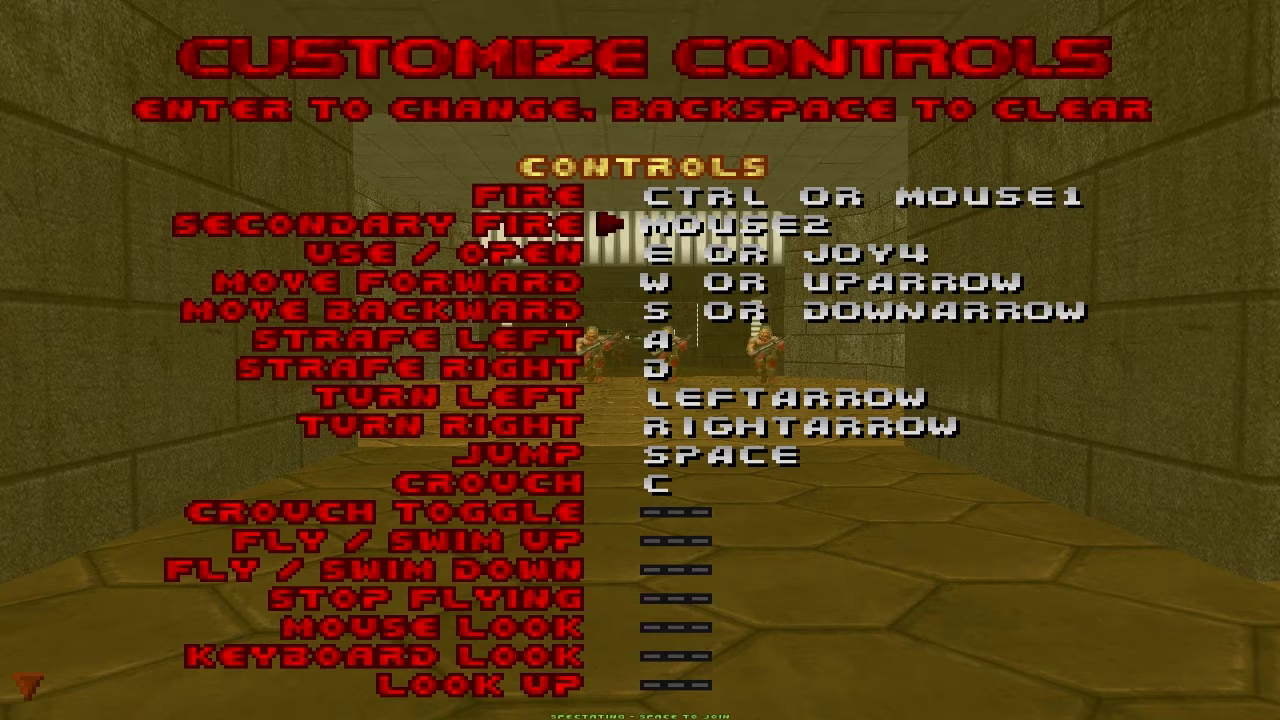
key(Down)
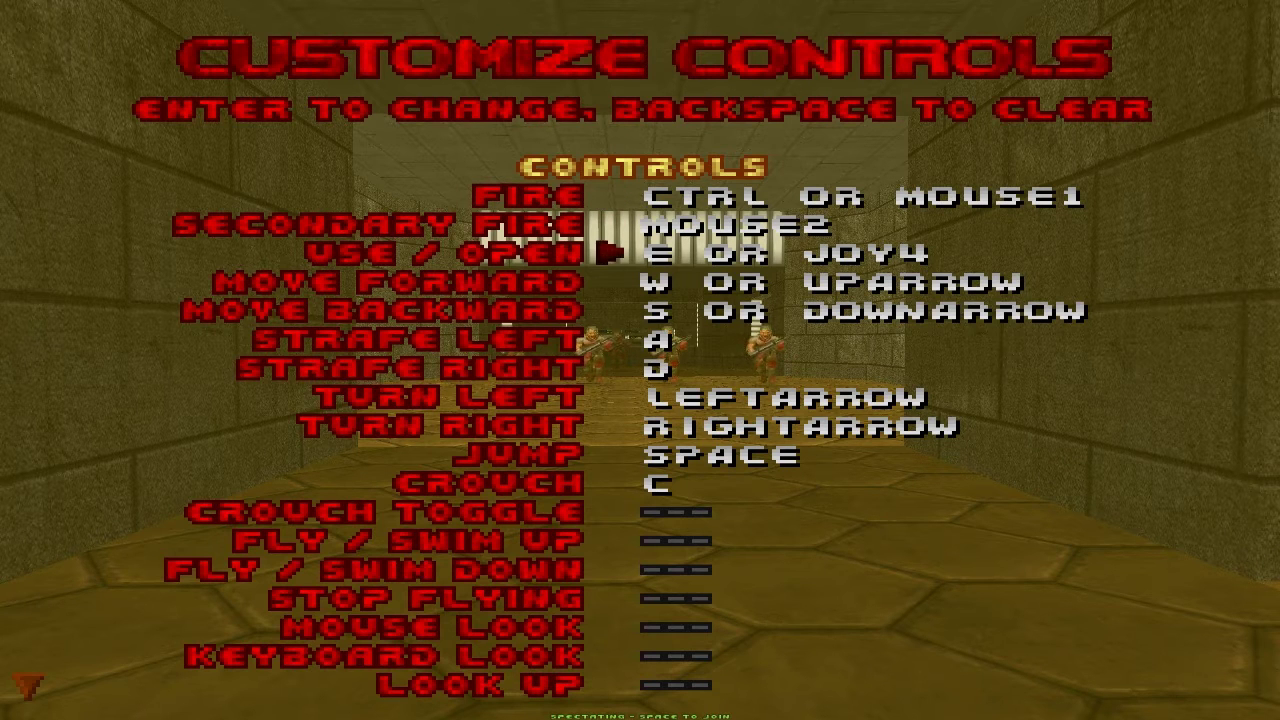
key(Up)
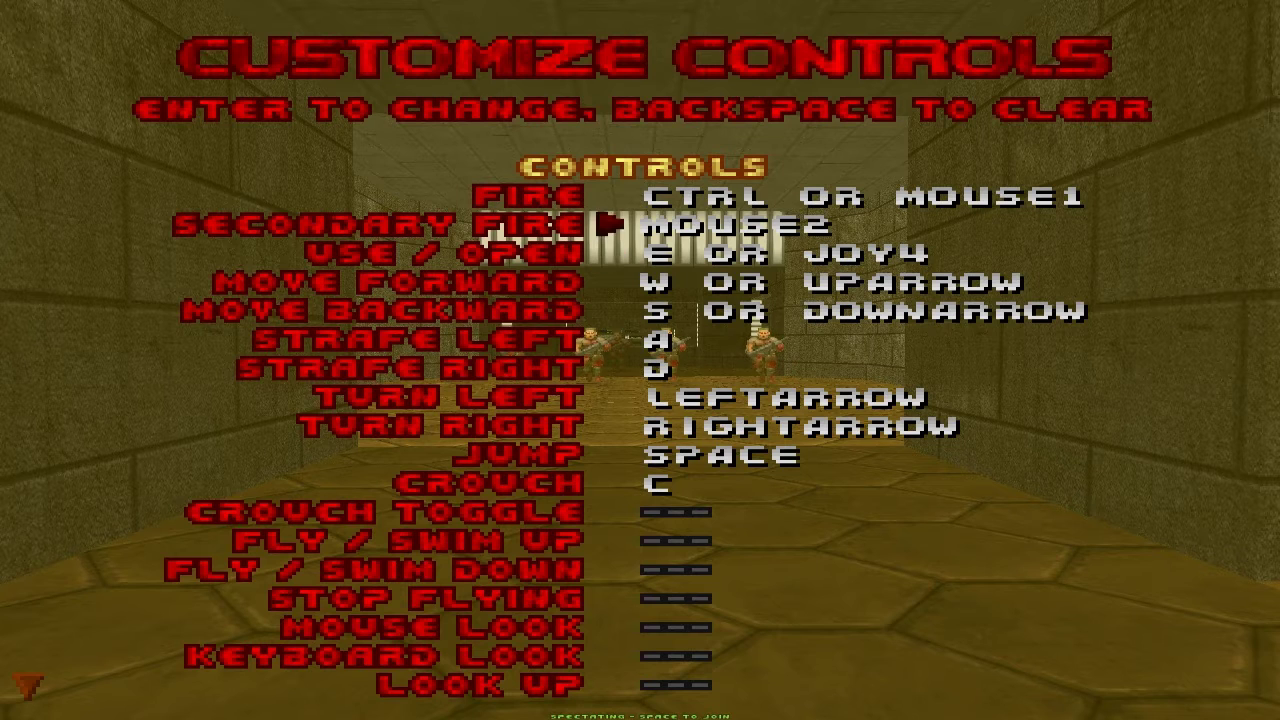
key(Down)
key(Down)
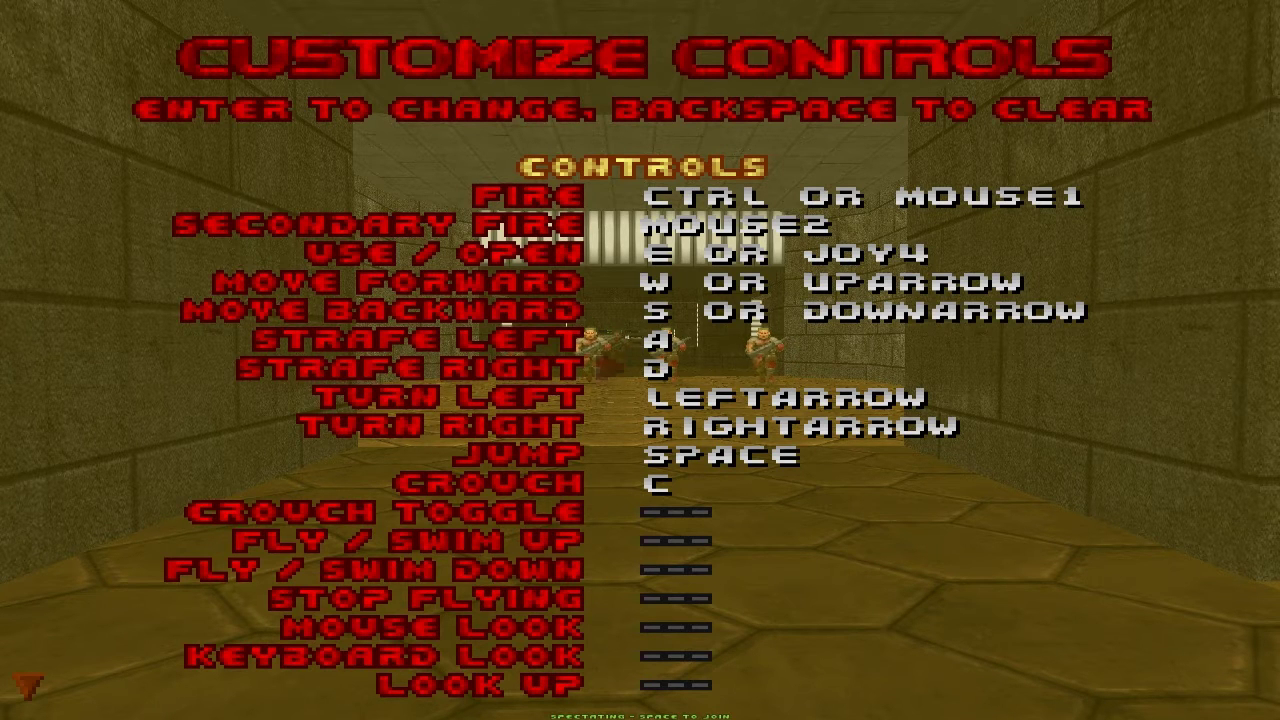
key(Return)
key(BackSpace)
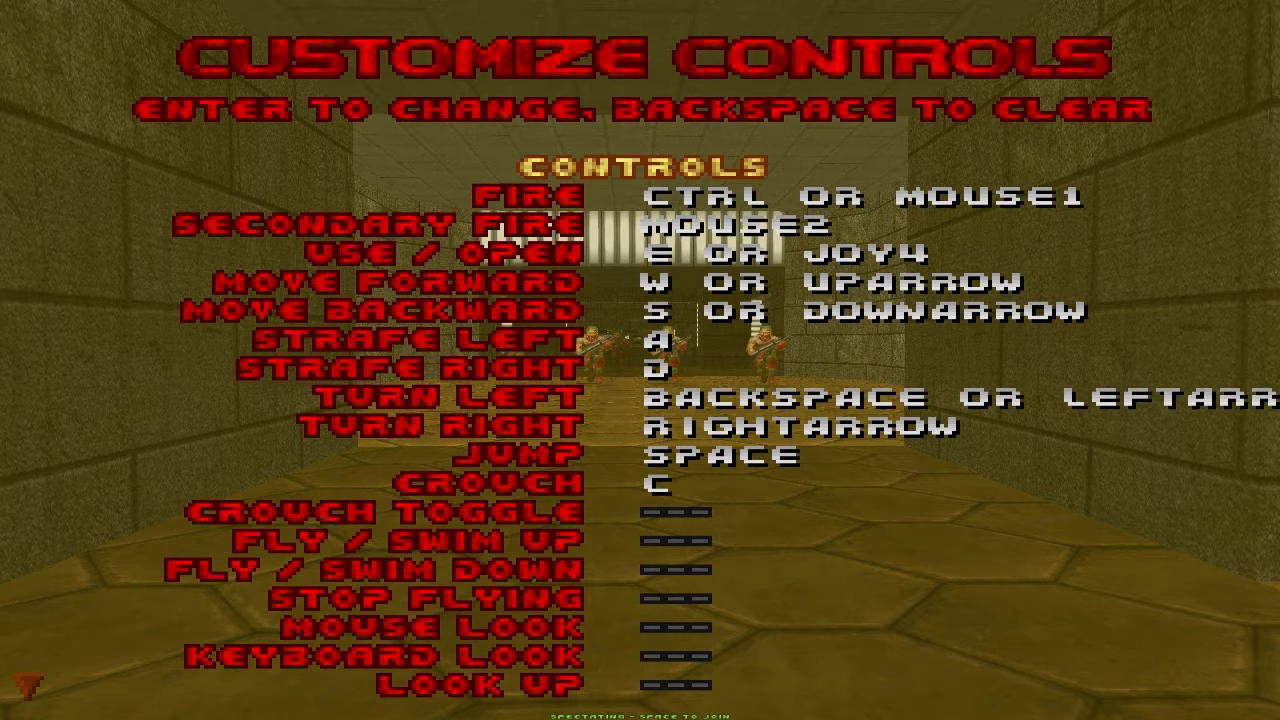
key(Return)
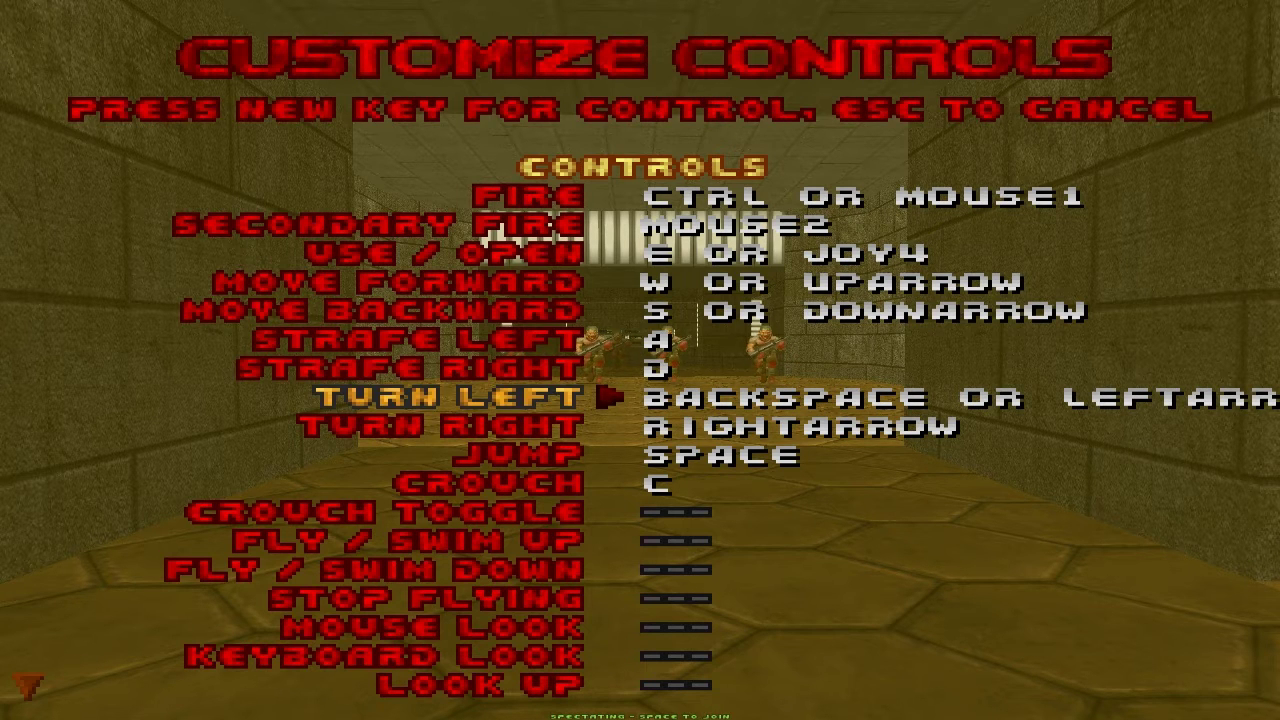
key(BackSpace)
key(Return)
key(BackSpace)
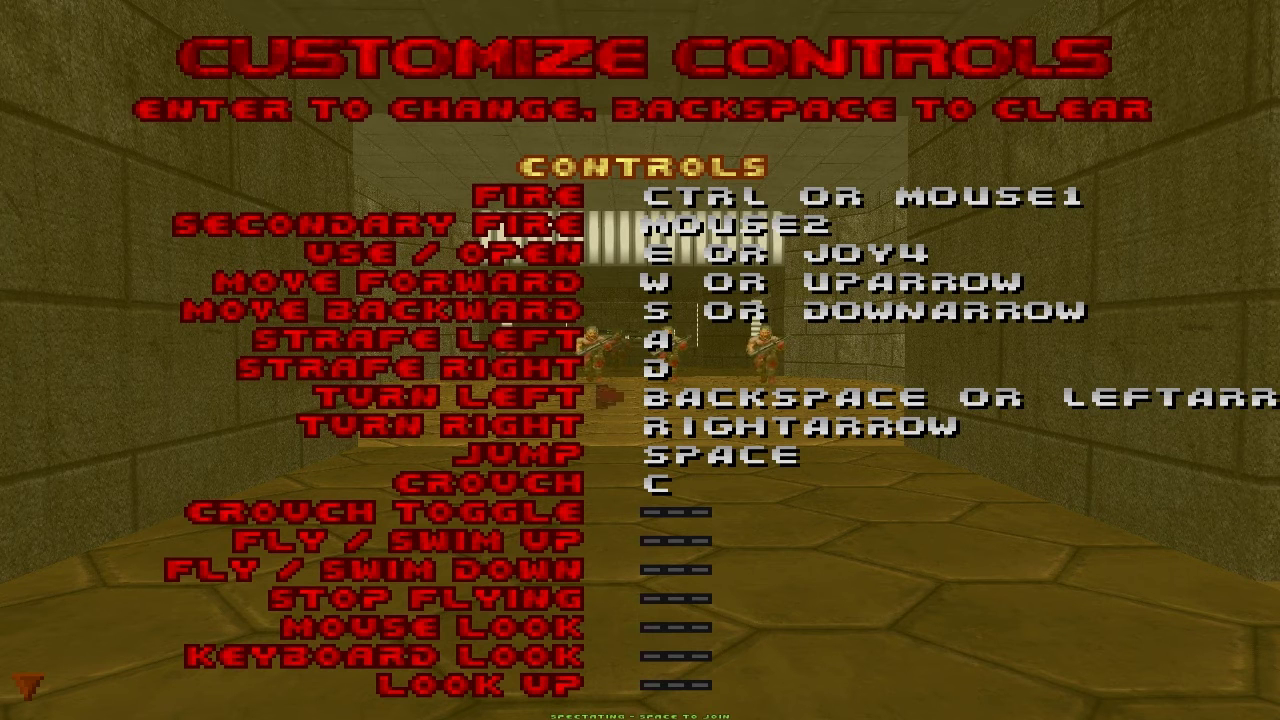
Step: Clear the key bindings for both Turn Left and Turn Right
key(Down)
key(Down)
key(Up)
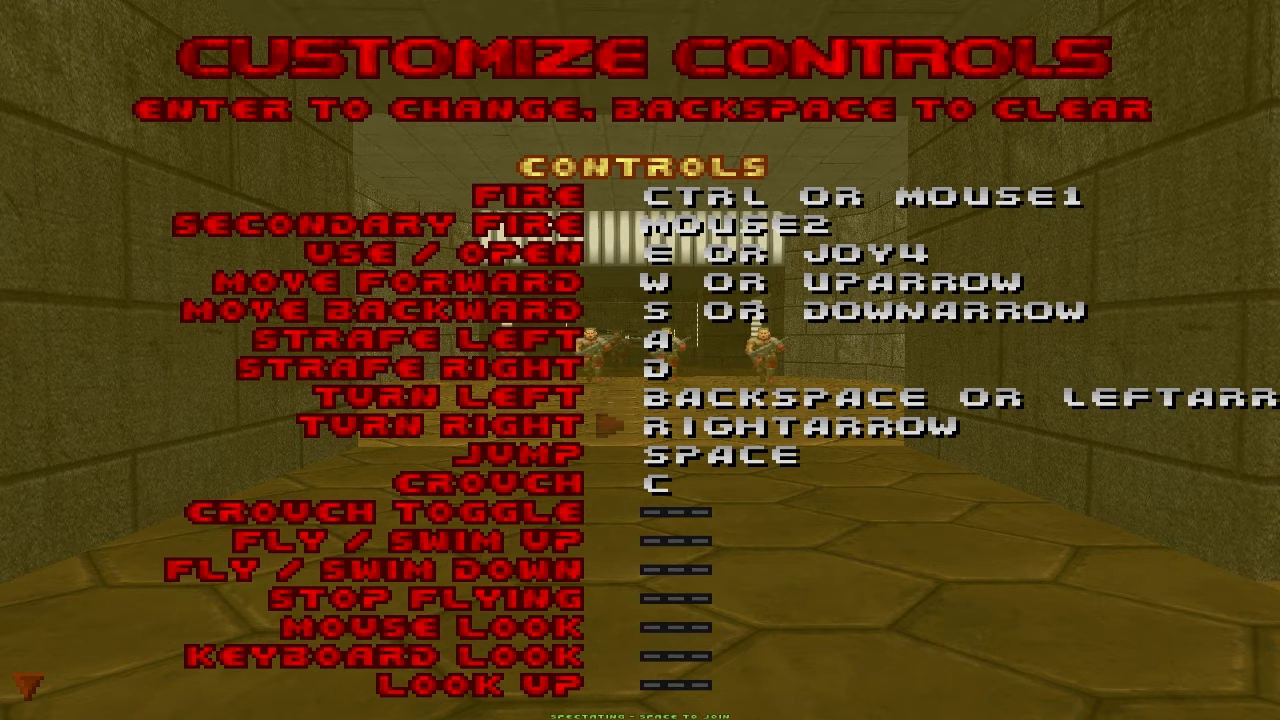
key(BackSpace)
key(Down)
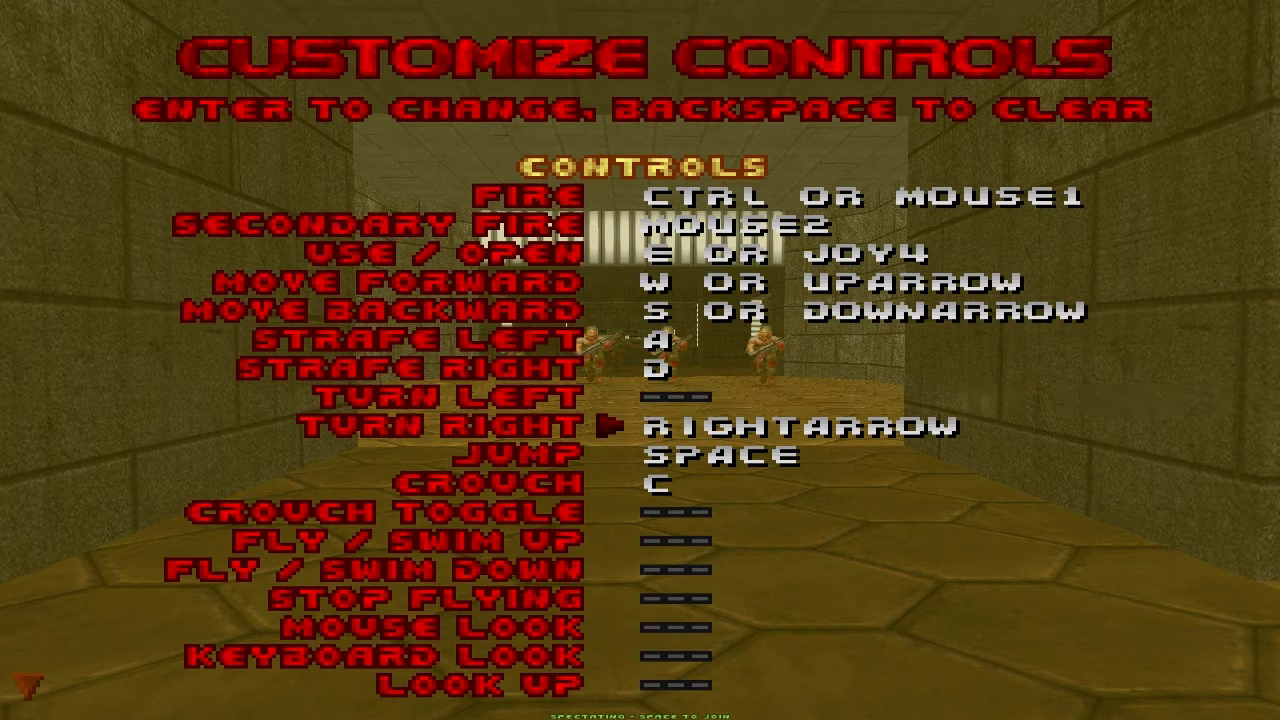
key(BackSpace)
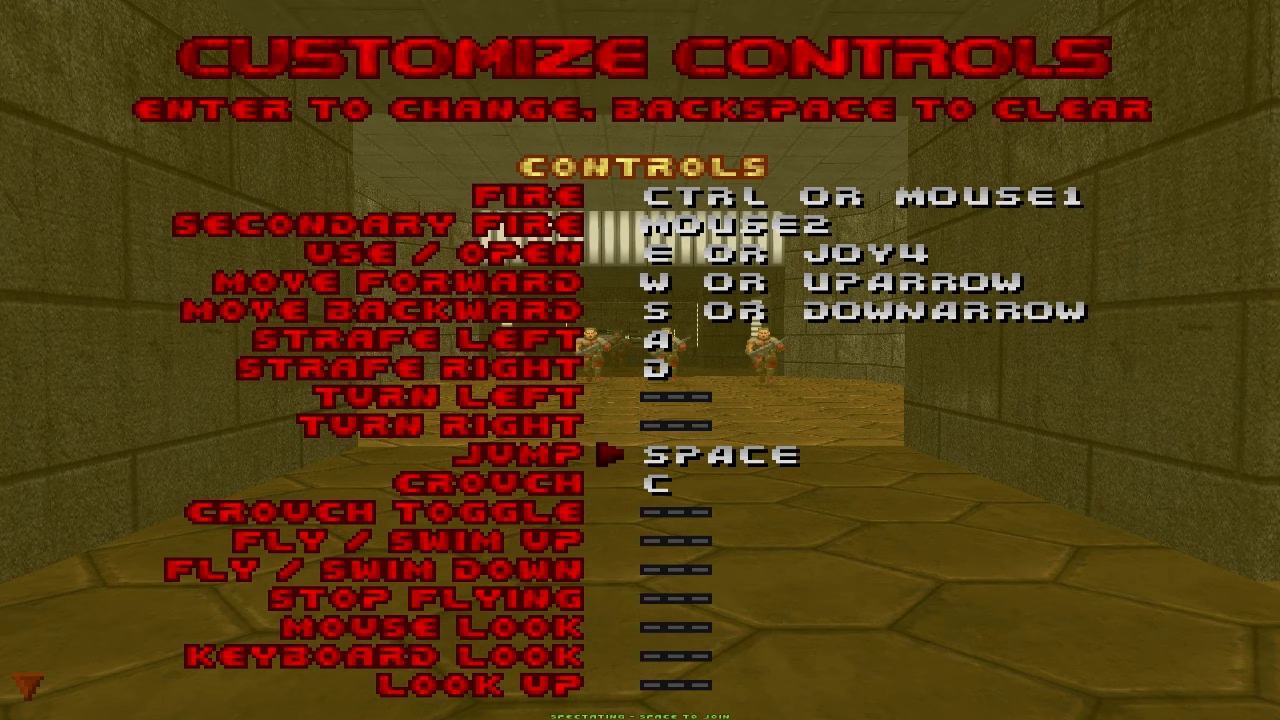
Step: Look through the bindings for the remaining movement controls, Run, chat, and next and previous weapon
key(Down)
key(Down)
key(Down)
key(Down)
key(Down)
key(Down)
key(Down)
key(Down)
key(Down)
key(Down)
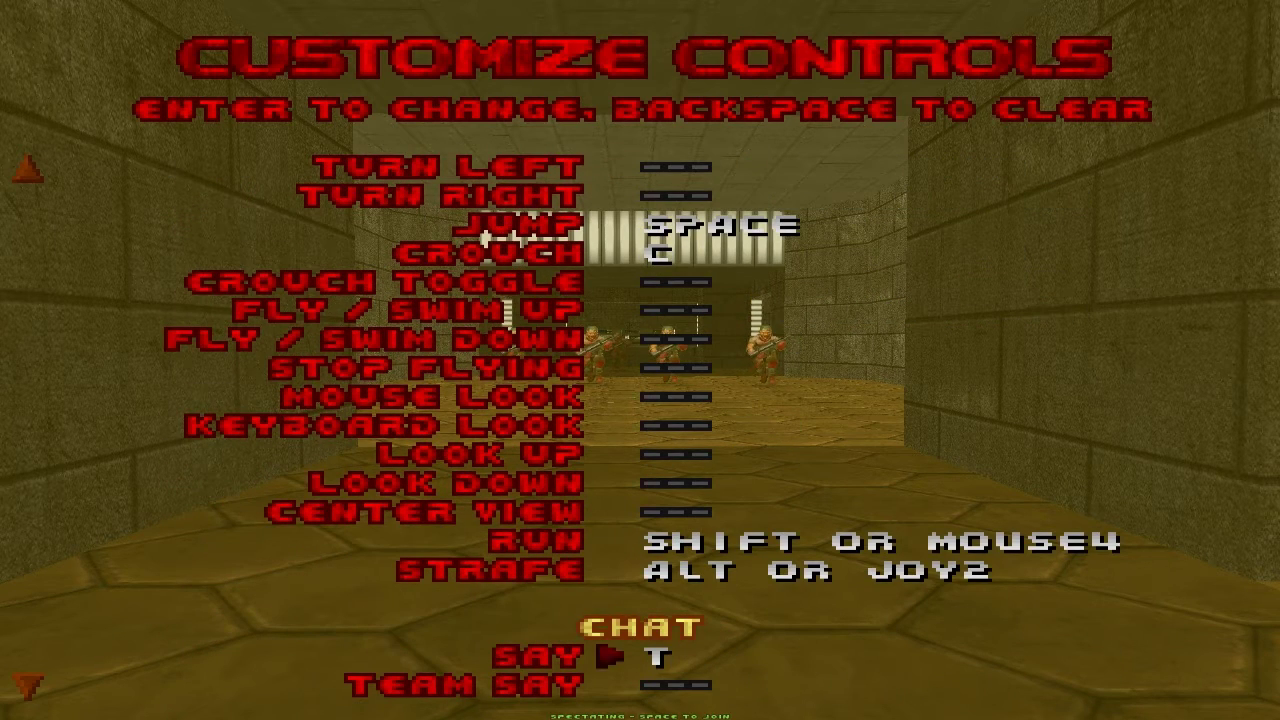
key(Down)
key(Up)
key(Up)
key(Up)
key(Up)
key(Down)
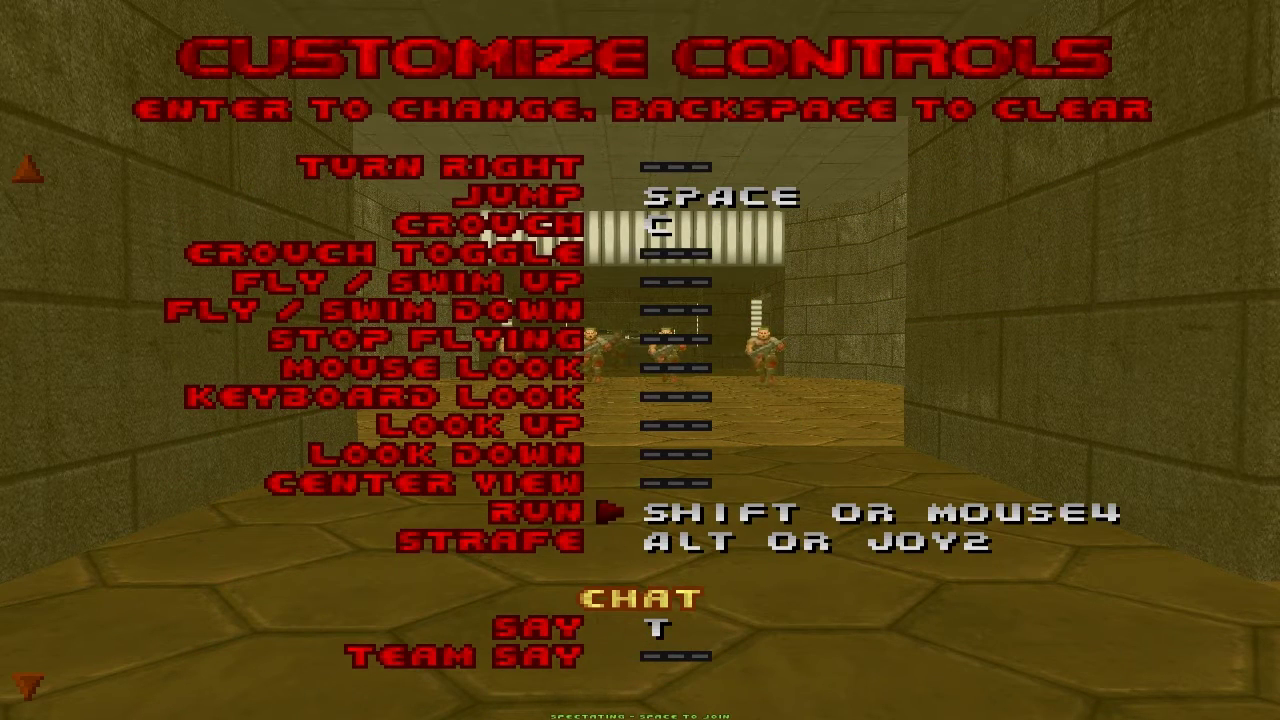
key(Down)
key(Down)
key(Down)
key(Down)
key(Down)
key(Down)
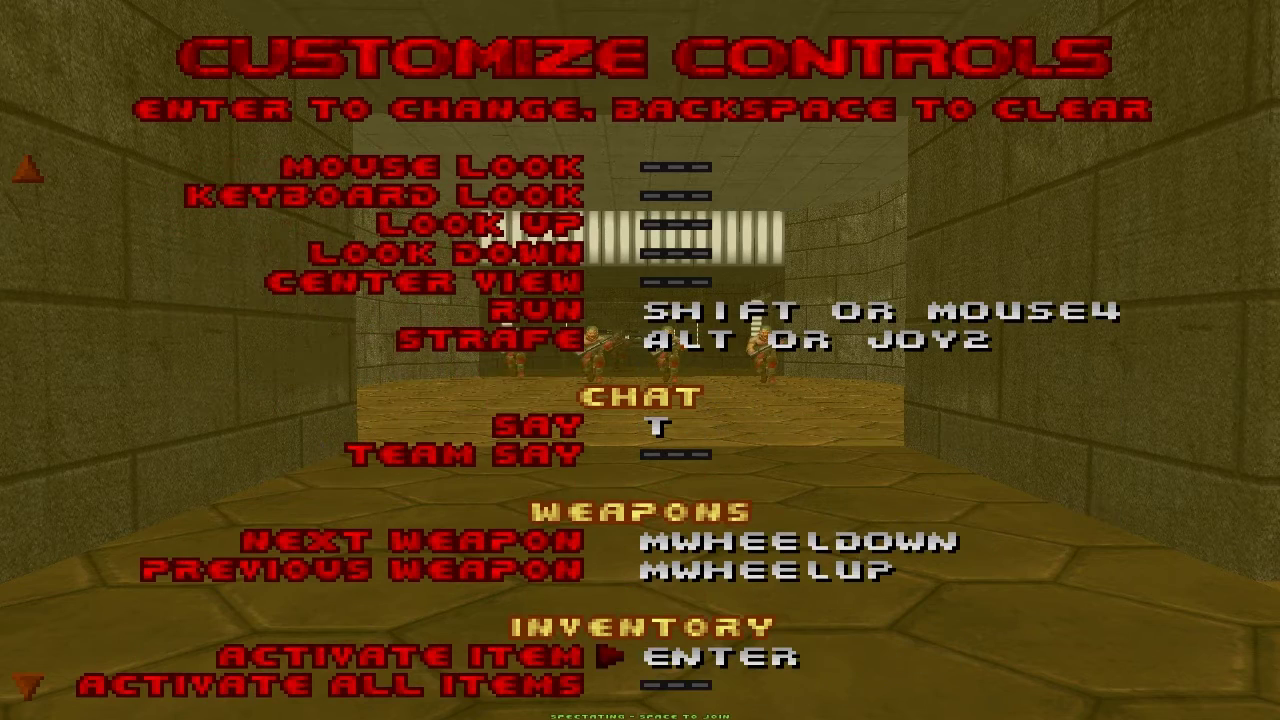
key(Up)
key(Up)
key(Down)
key(Down)
key(Down)
key(Down)
key(Down)
key(Down)
key(Down)
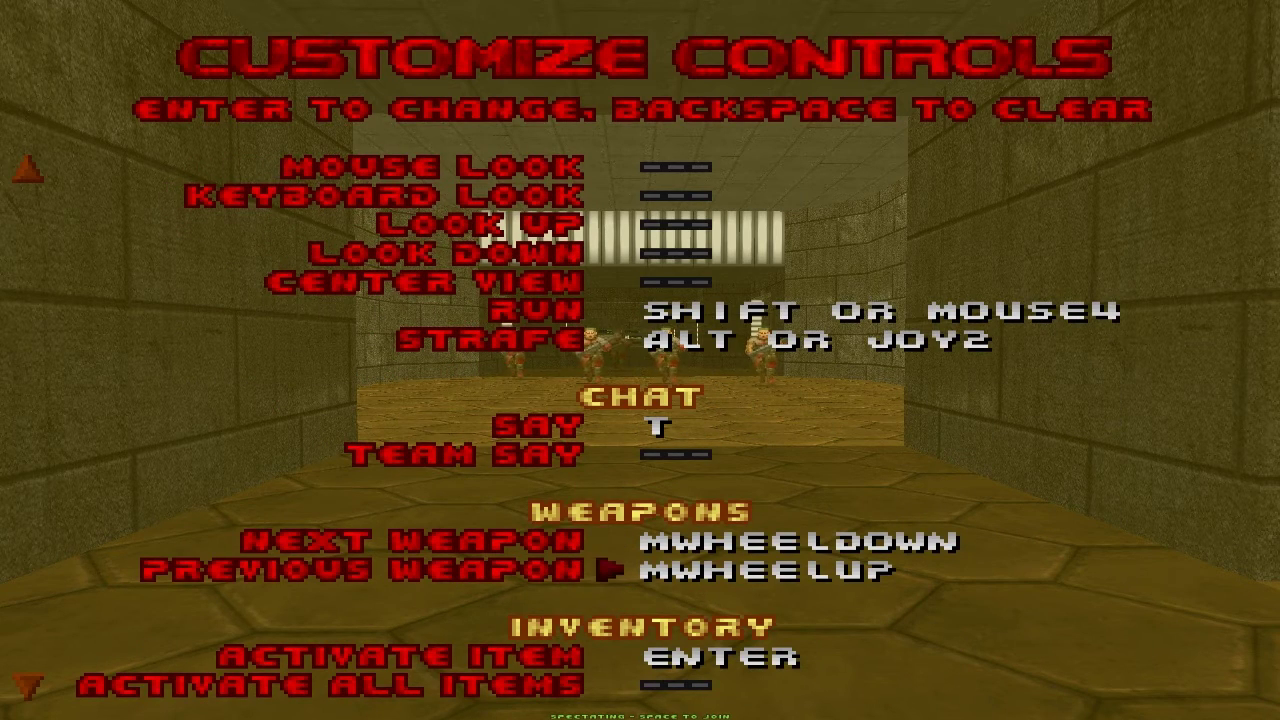
Step: Examine the inventory, voting and miscellaneous bindings, down to Brutal Doom's Kick and Reload actions
key(Down)
key(Down)
key(Down)
key(Down)
key(Down)
key(Down)
key(Down)
key(Down)
key(Down)
key(Down)
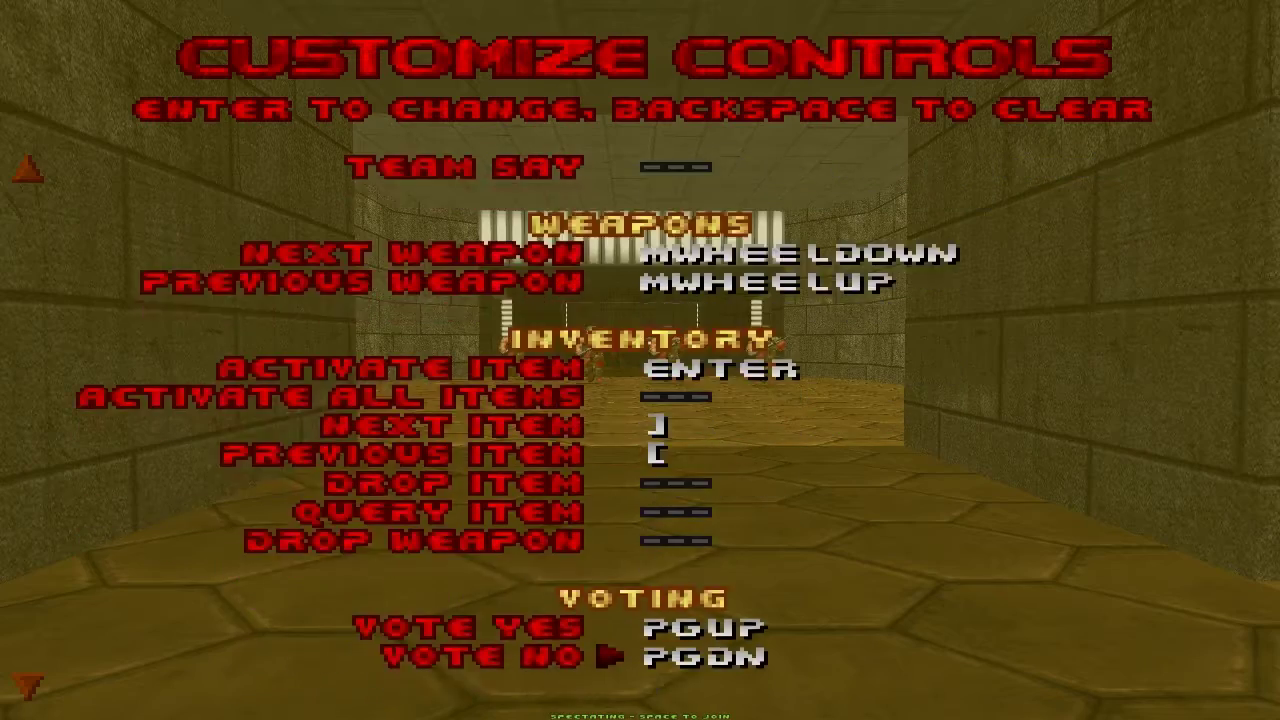
key(Down)
key(Down)
key(Down)
key(Down)
key(Down)
key(Down)
key(Down)
key(Down)
key(Down)
key(Down)
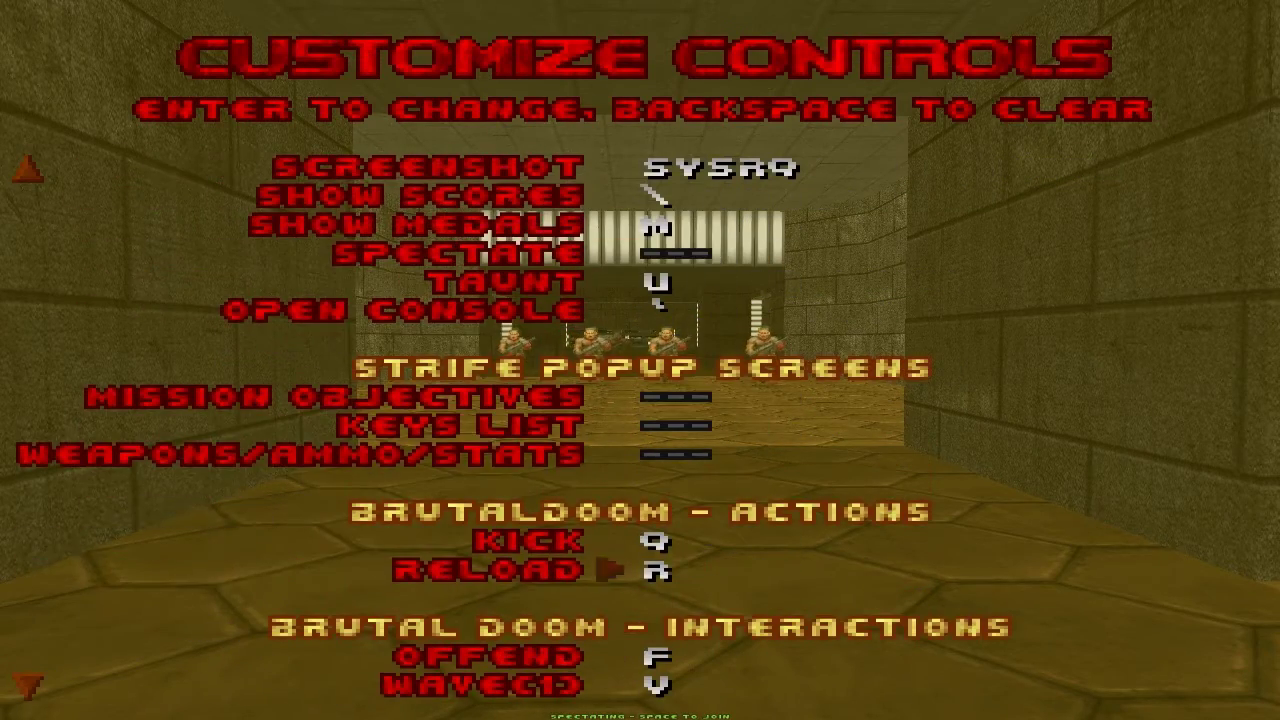
key(Up)
key(Down)
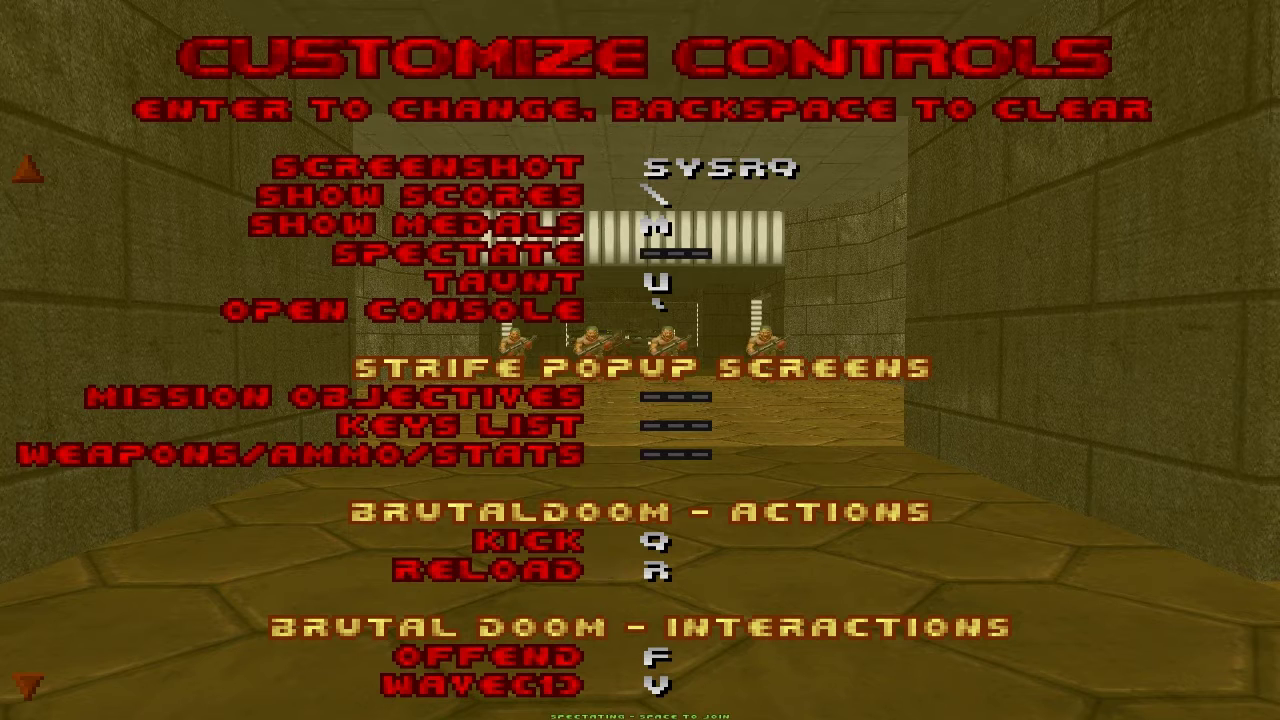
Step: Clear the One-Liners binding among the Brutal Doom interactions and assign it to G only
key(Down)
key(Down)
key(Down)
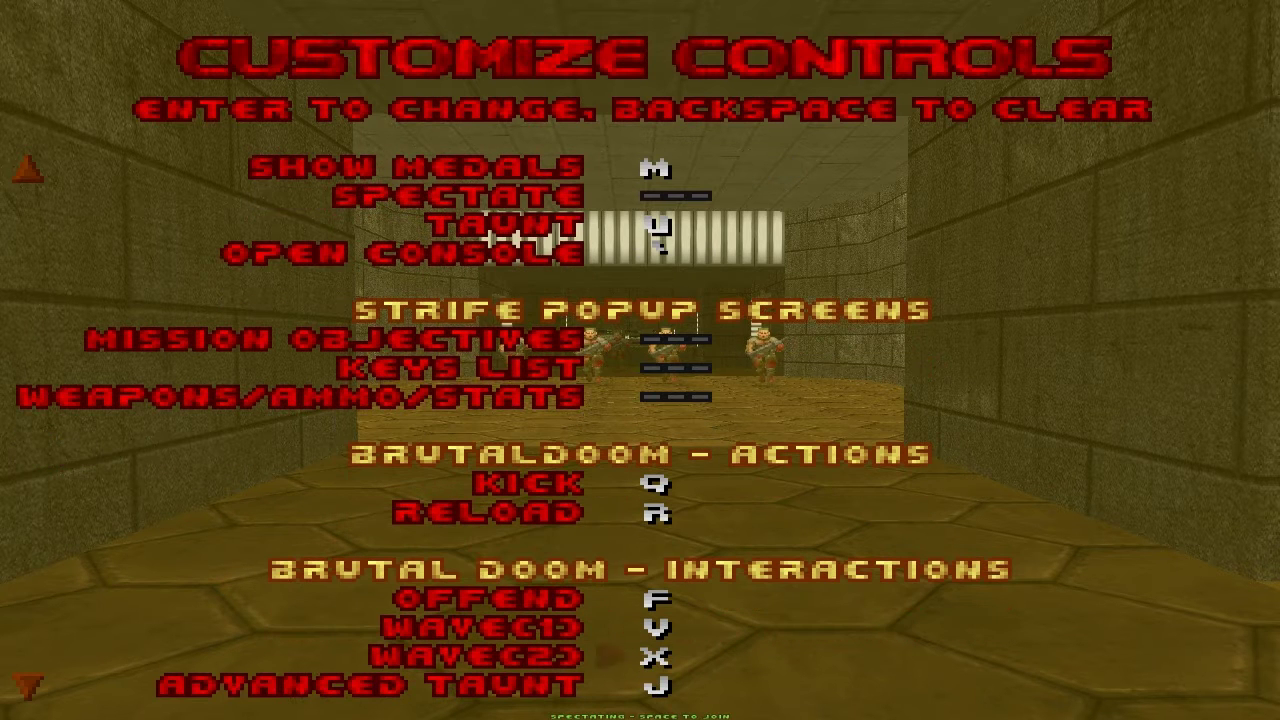
key(Up)
key(Up)
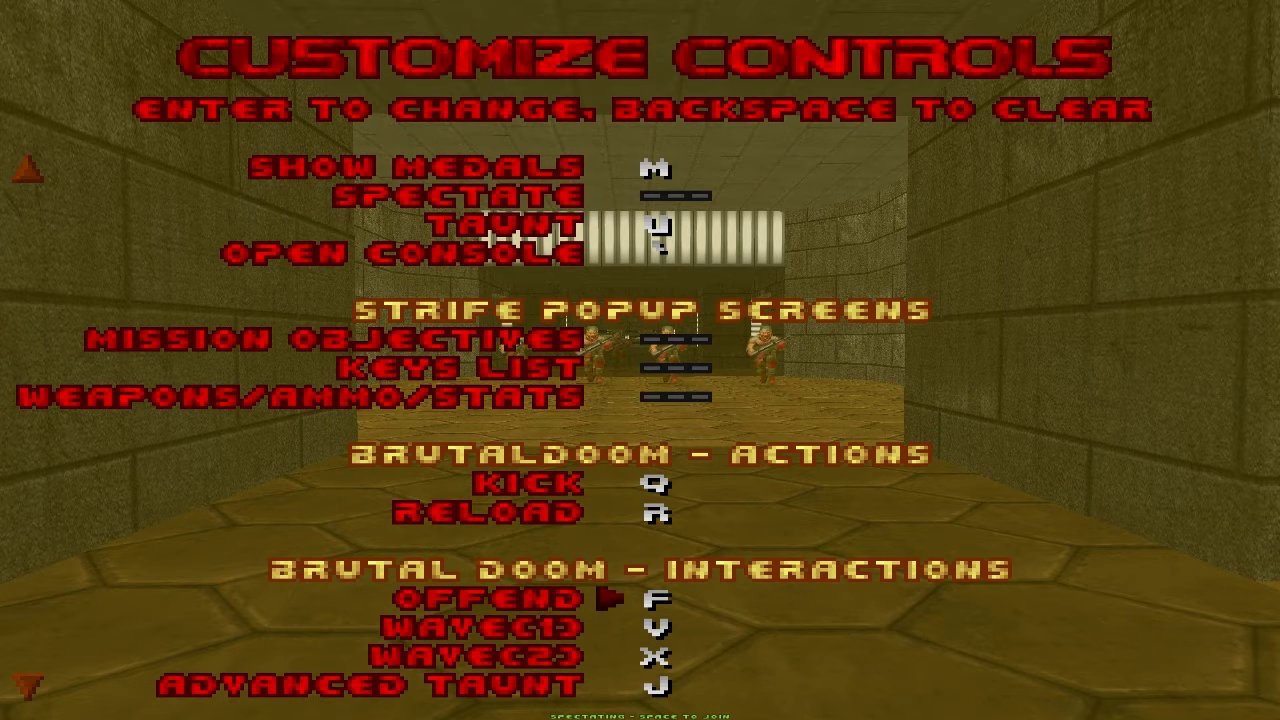
key(Down)
key(Down)
key(Down)
key(Down)
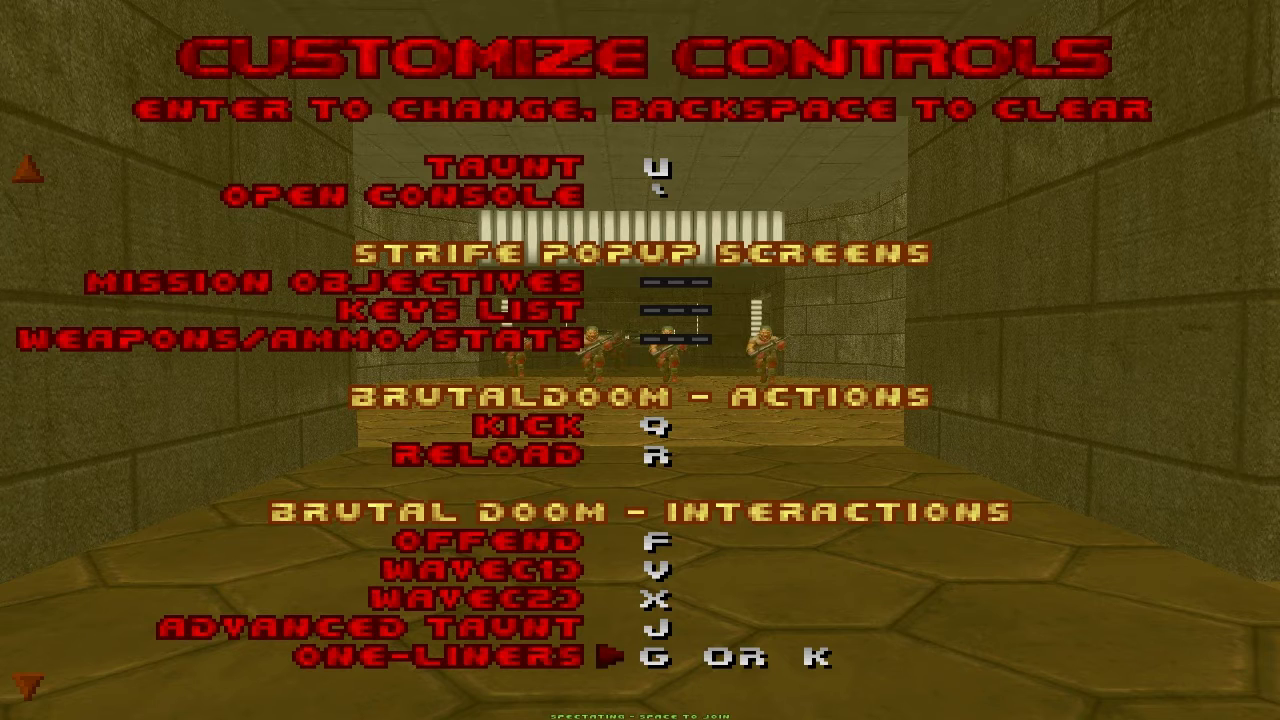
key(BackSpace)
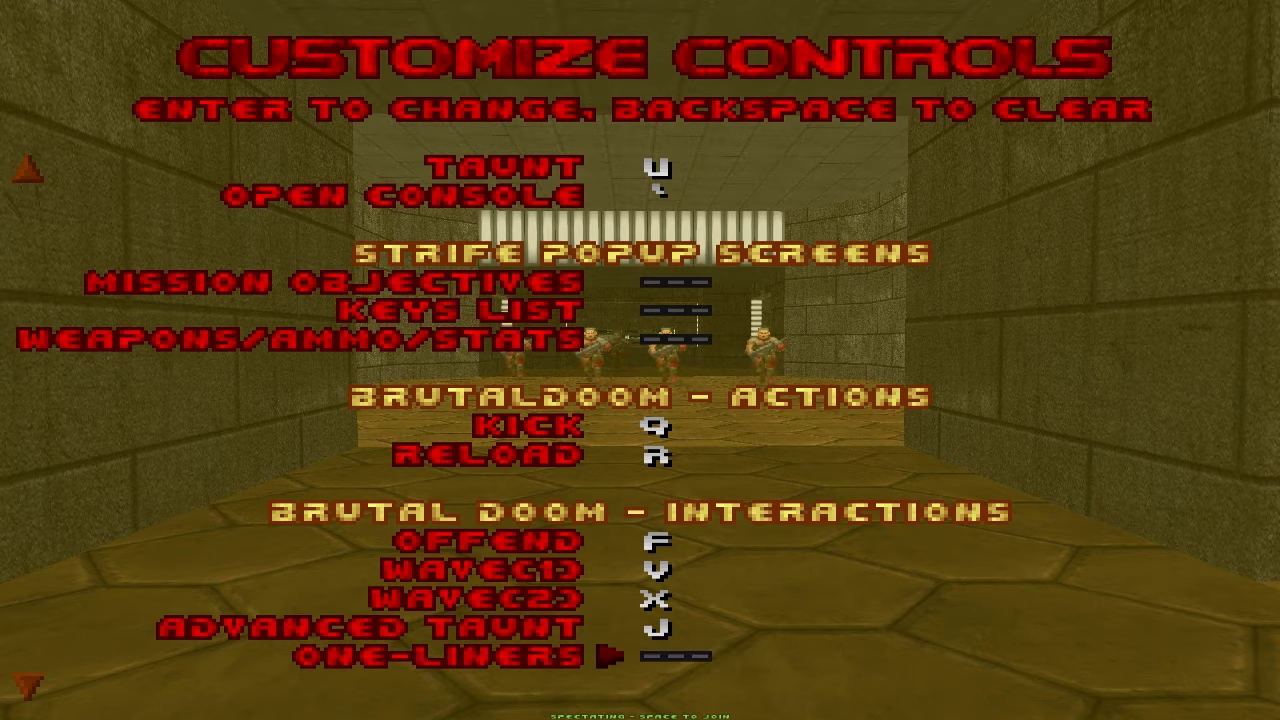
key(Return)
key(g)
Step: Check the Roll Left and Roll Right bindings under Brutal Doom's advanced moves, and open the mouse options
key(Down)
key(Down)
key(Down)
key(Up)
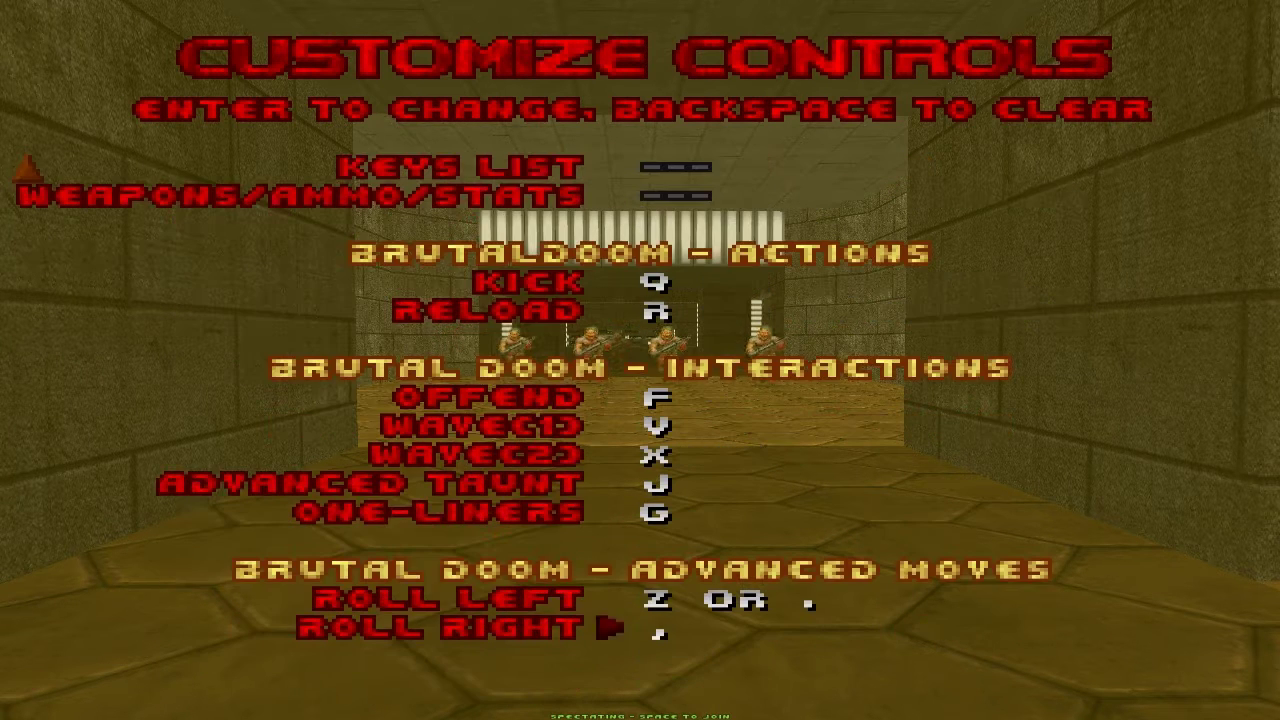
key(Up)
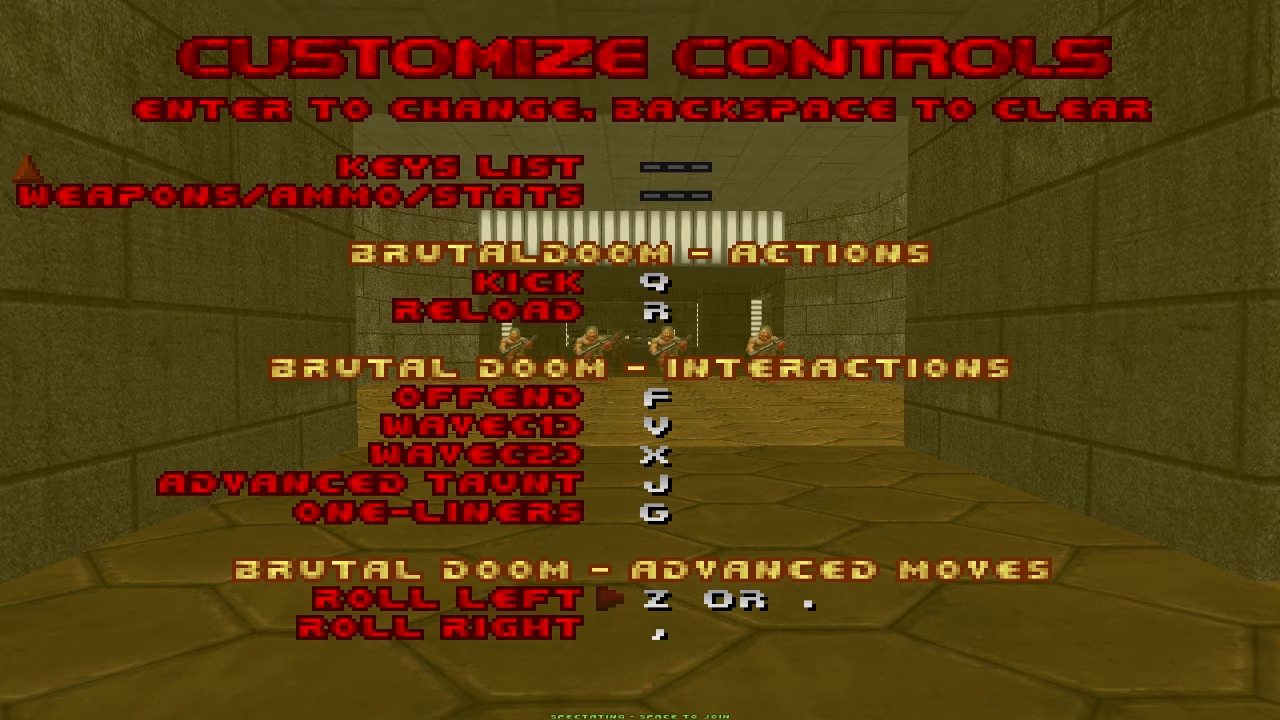
key(Escape)
key(Down)
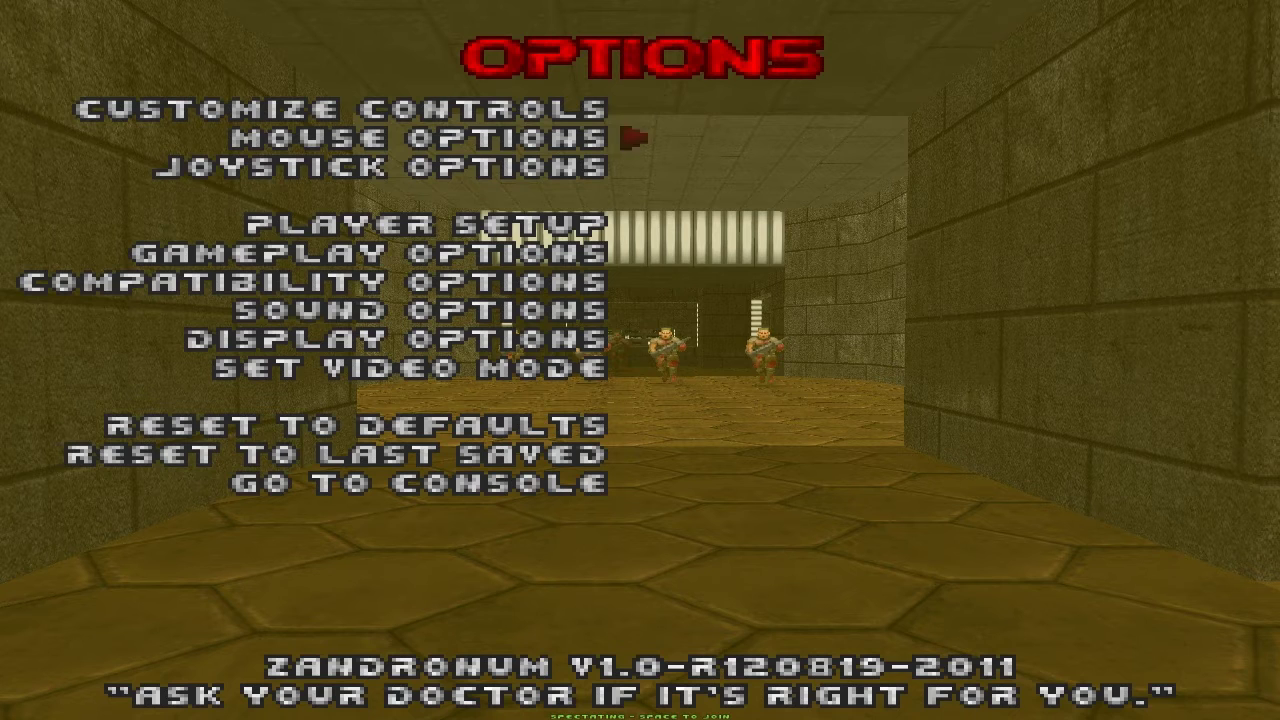
key(Return)
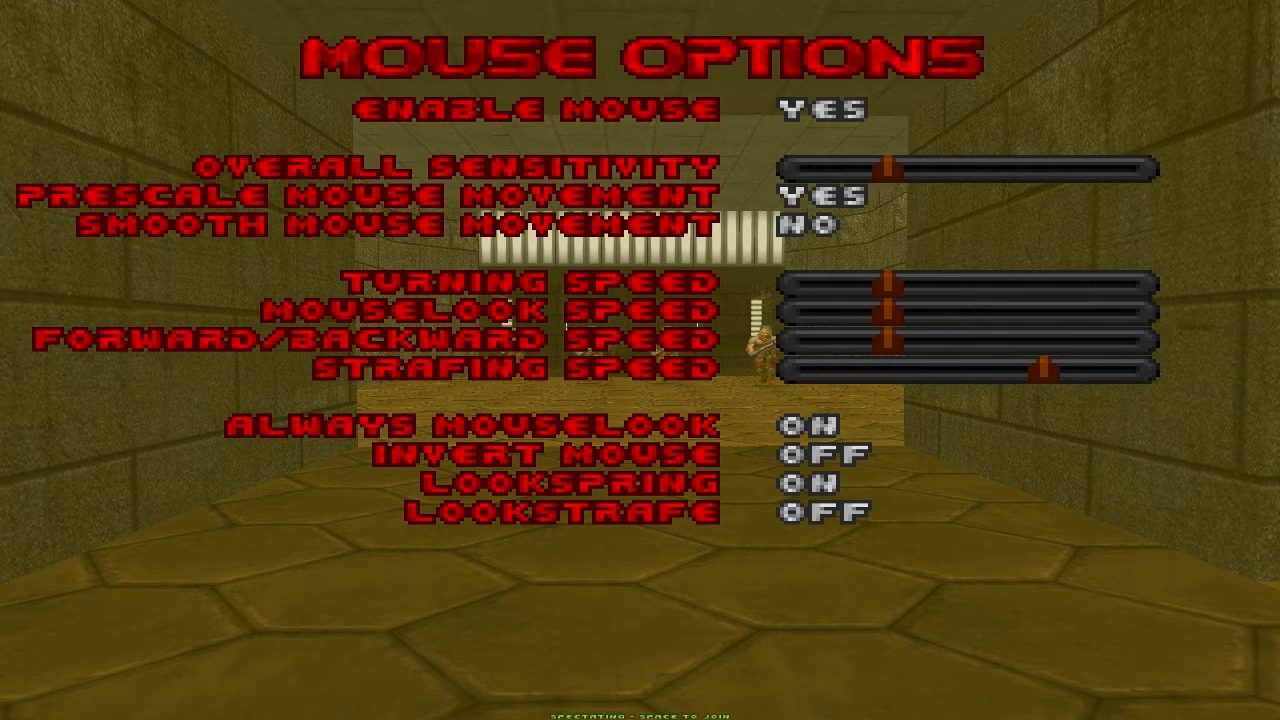
Step: Look over the mouse options, leave them unchanged, and open the player setup
key(Up)
key(Up)
key(Up)
key(Up)
key(Escape)
key(Down)
key(Down)
key(Return)
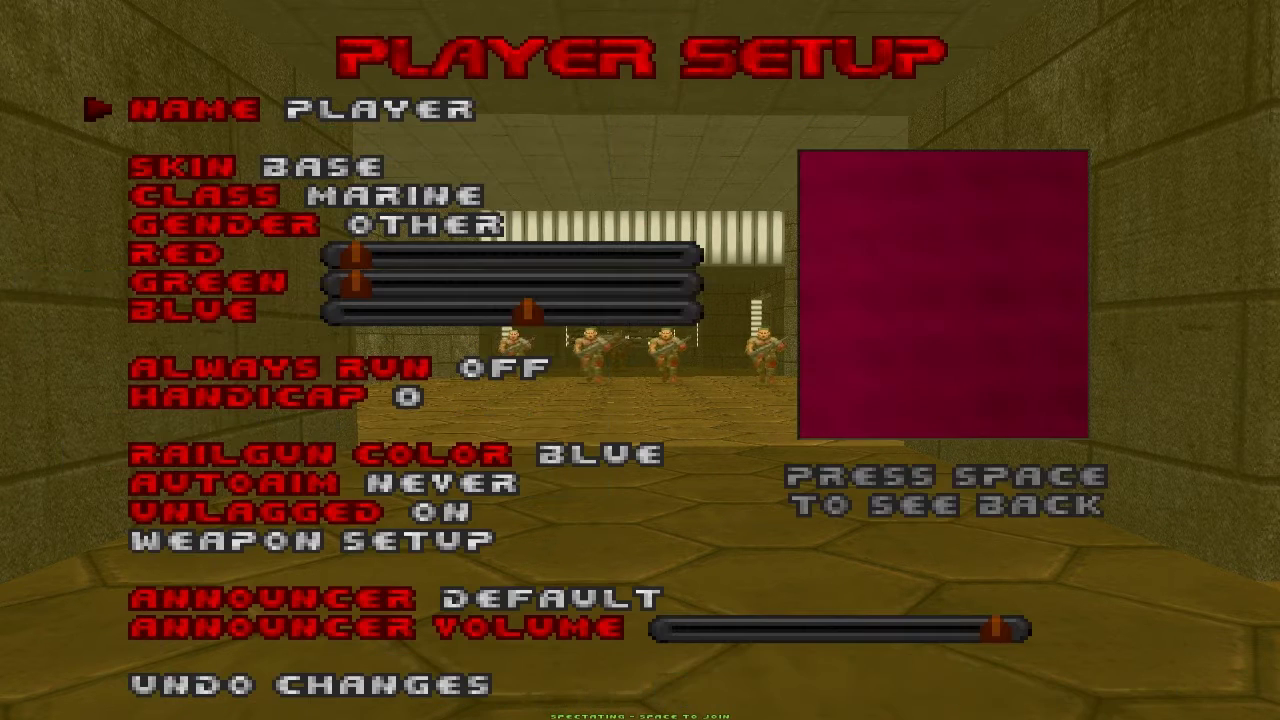
Step: Replace the default player name with a personal nickname in the player setup
key(BackSpace)
key(BackSpace)
key(BackSpace)
key(BackSpace)
key(BackSpace)
key(BackSpace)
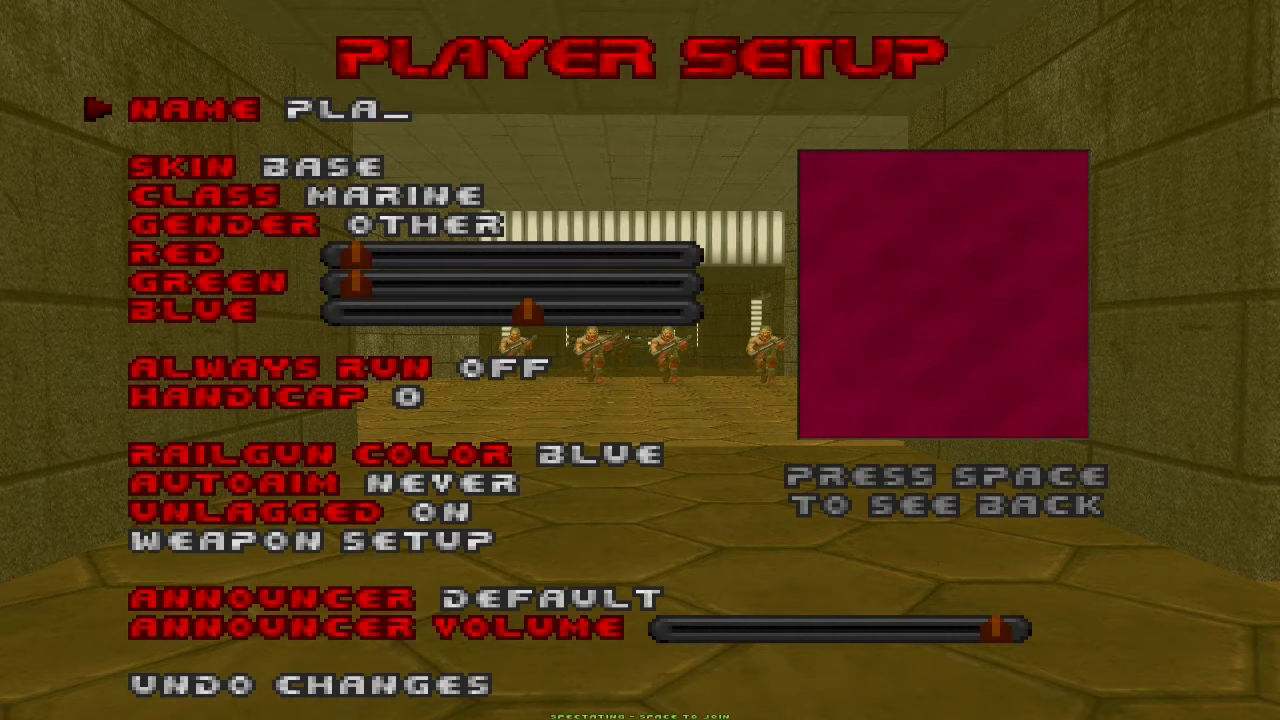
text(BAM)
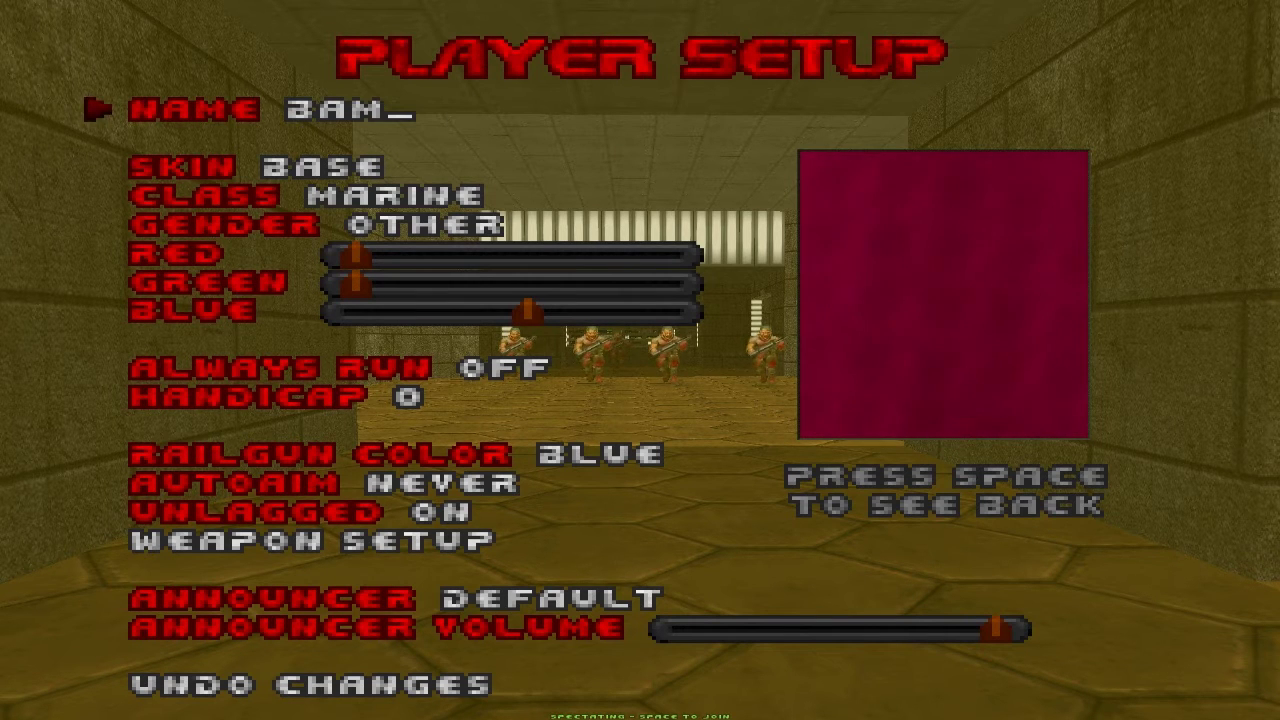
text(BAMALICIOUS)
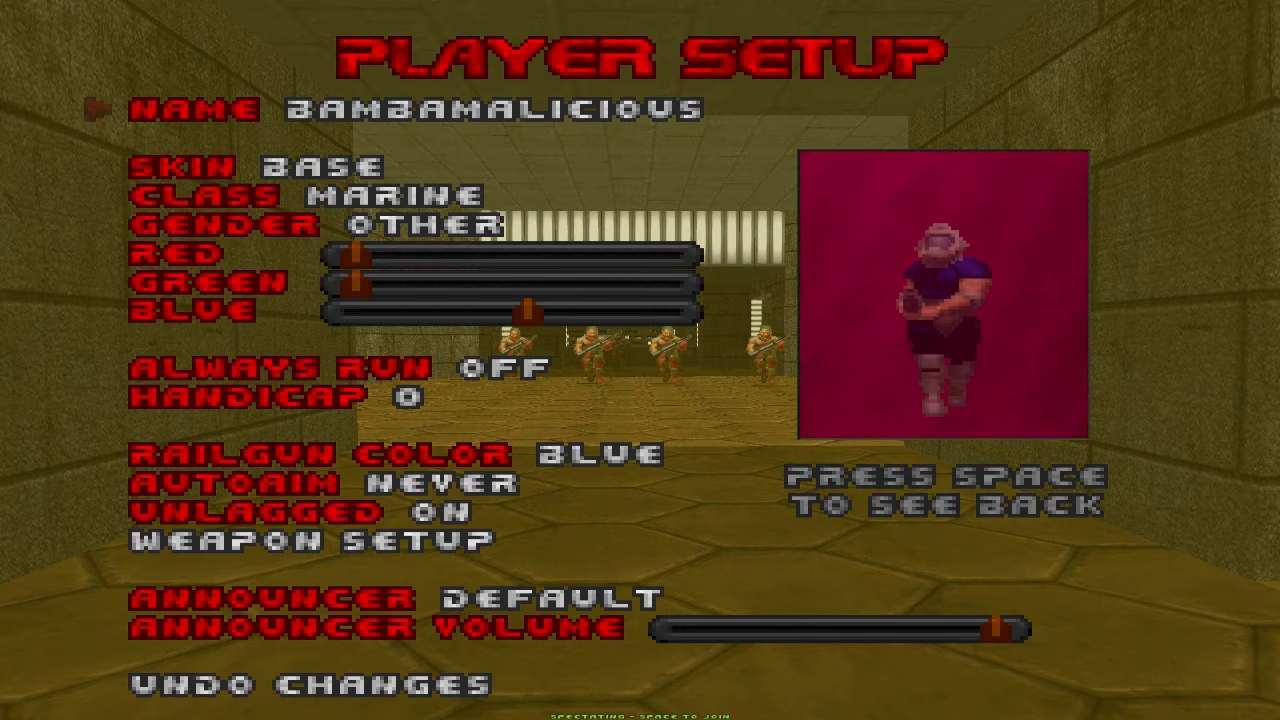
Step: Look through the player setup settings from skin and class down to Autoaim
key(Down)
key(Down)
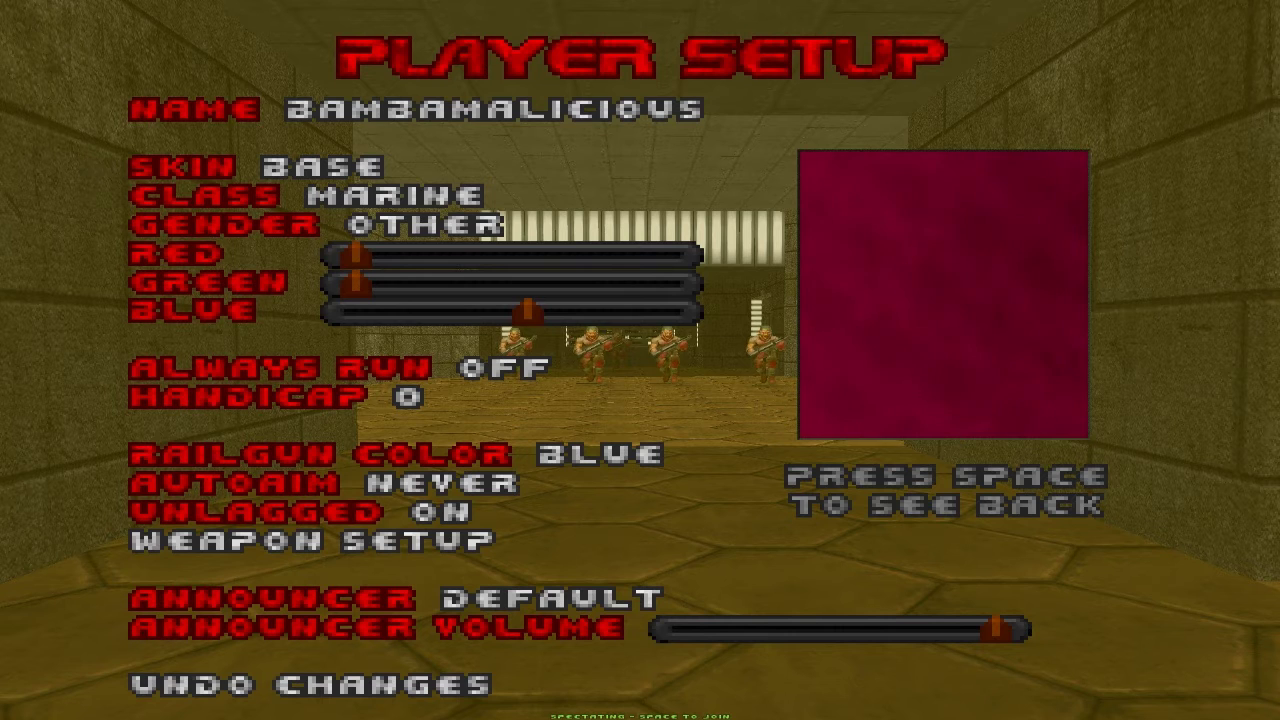
key(Down)
key(Down)
key(Down)
key(Down)
key(Down)
key(Down)
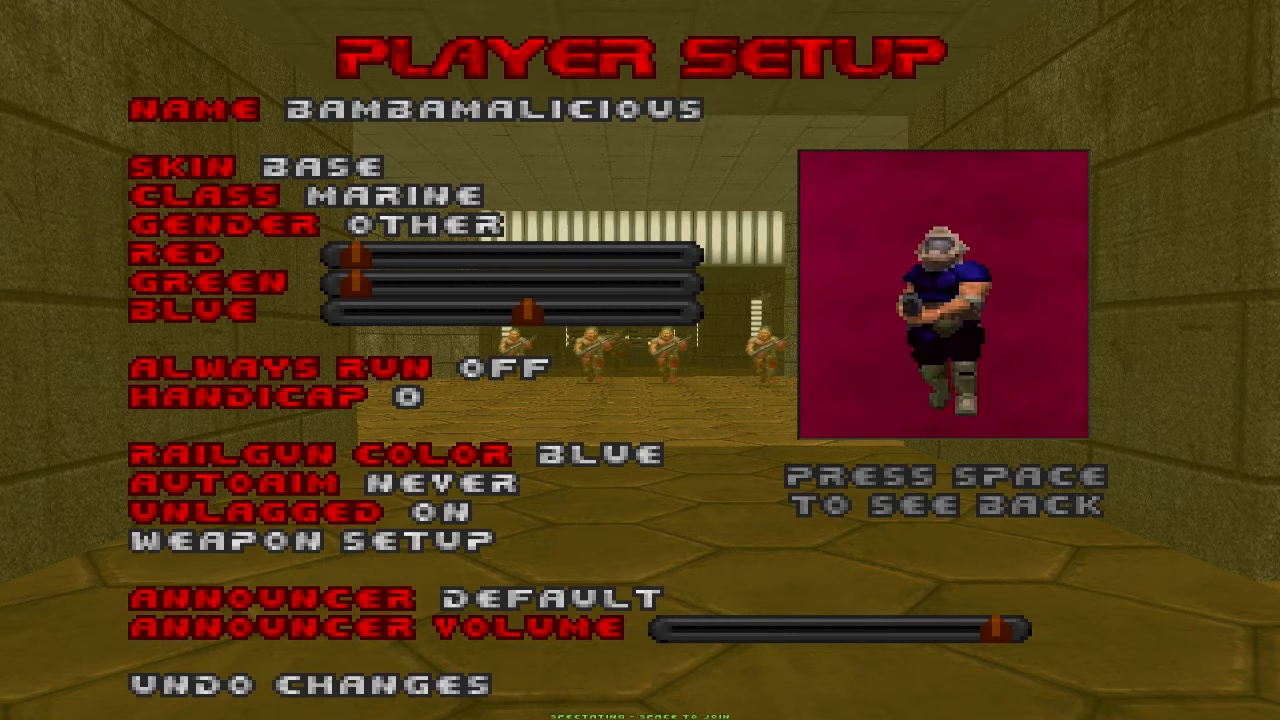
key(Down)
key(Down)
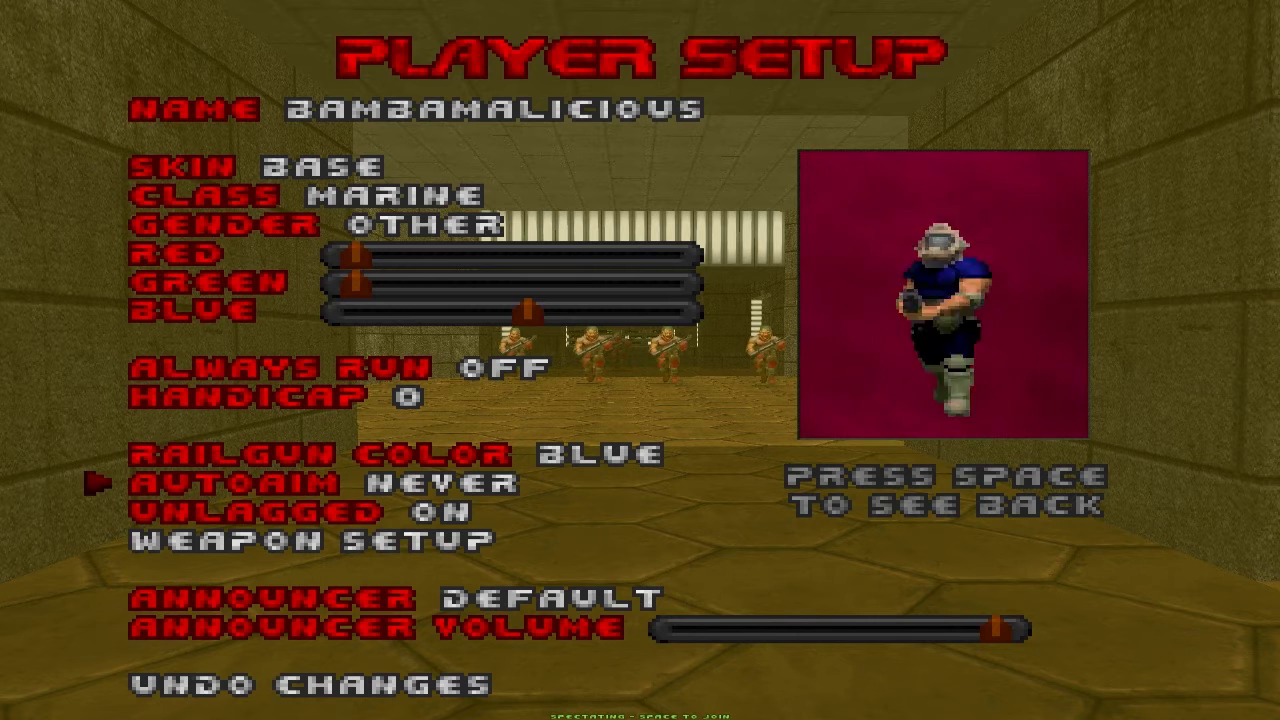
Step: Leave the player setup and check the display options and the video mode settings
key(Escape)
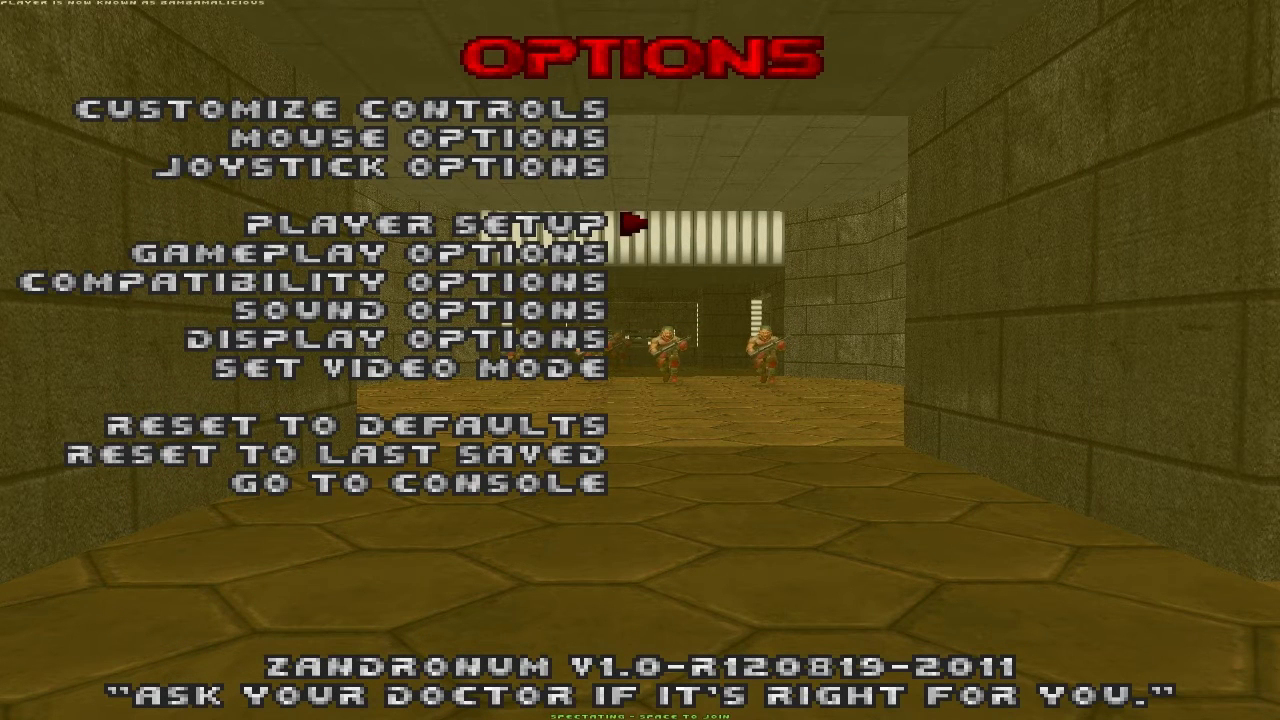
key(Down)
key(Down)
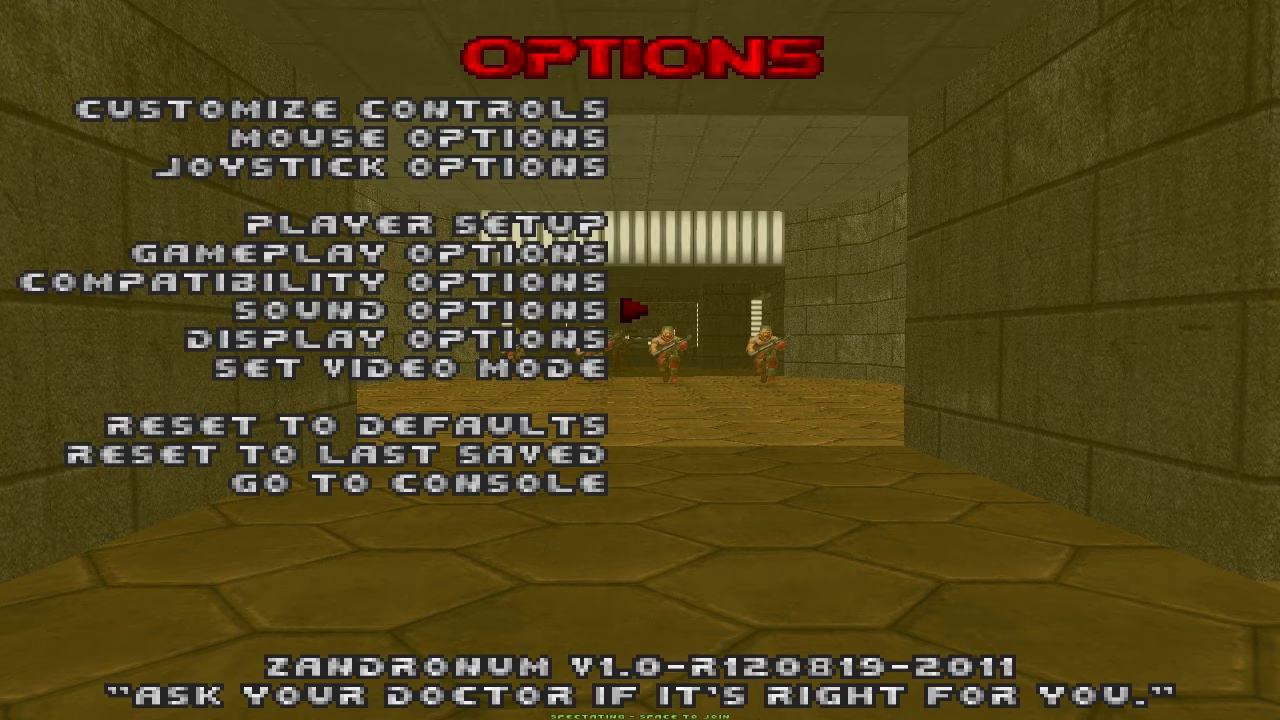
key(Return)
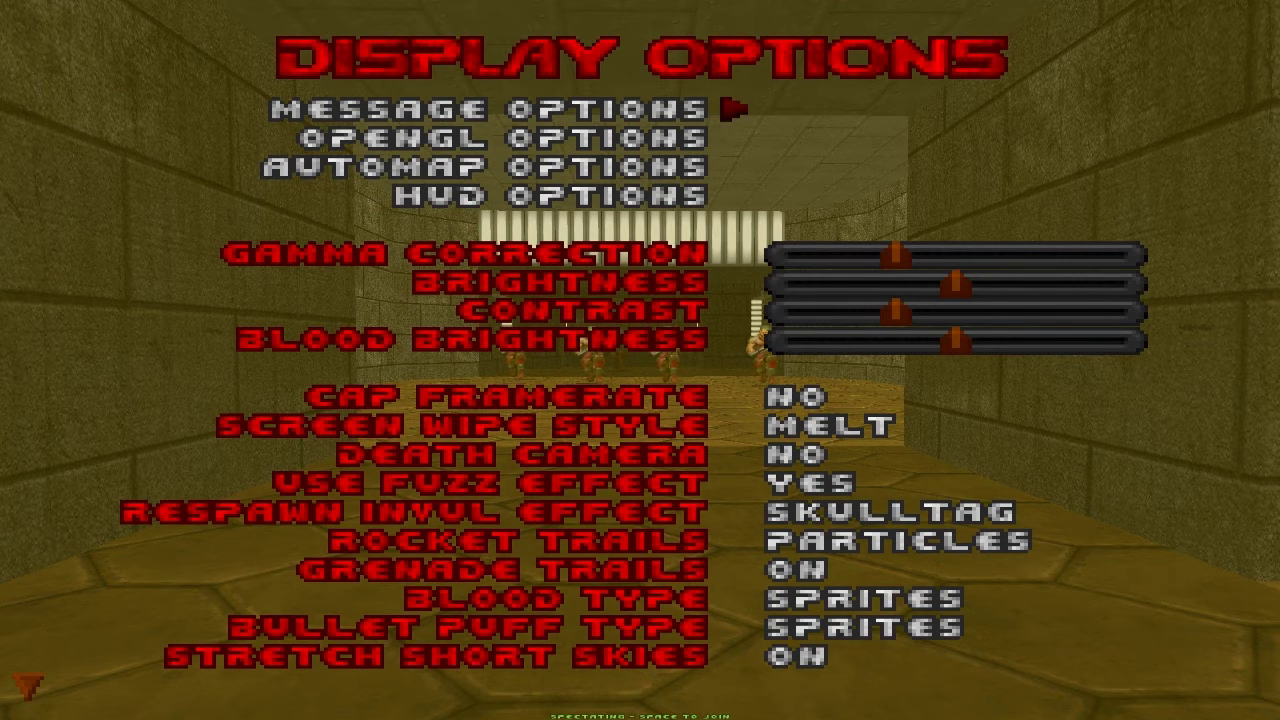
key(Escape)
key(Down)
key(Return)
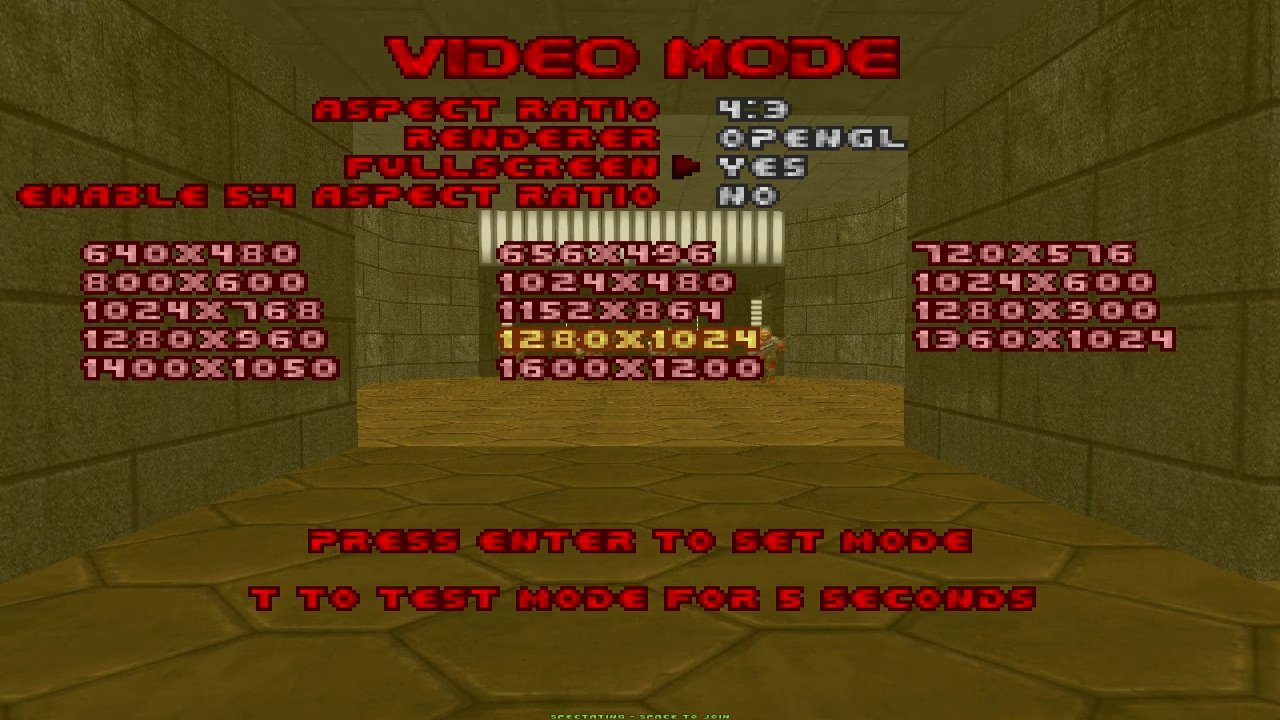
key(Escape)
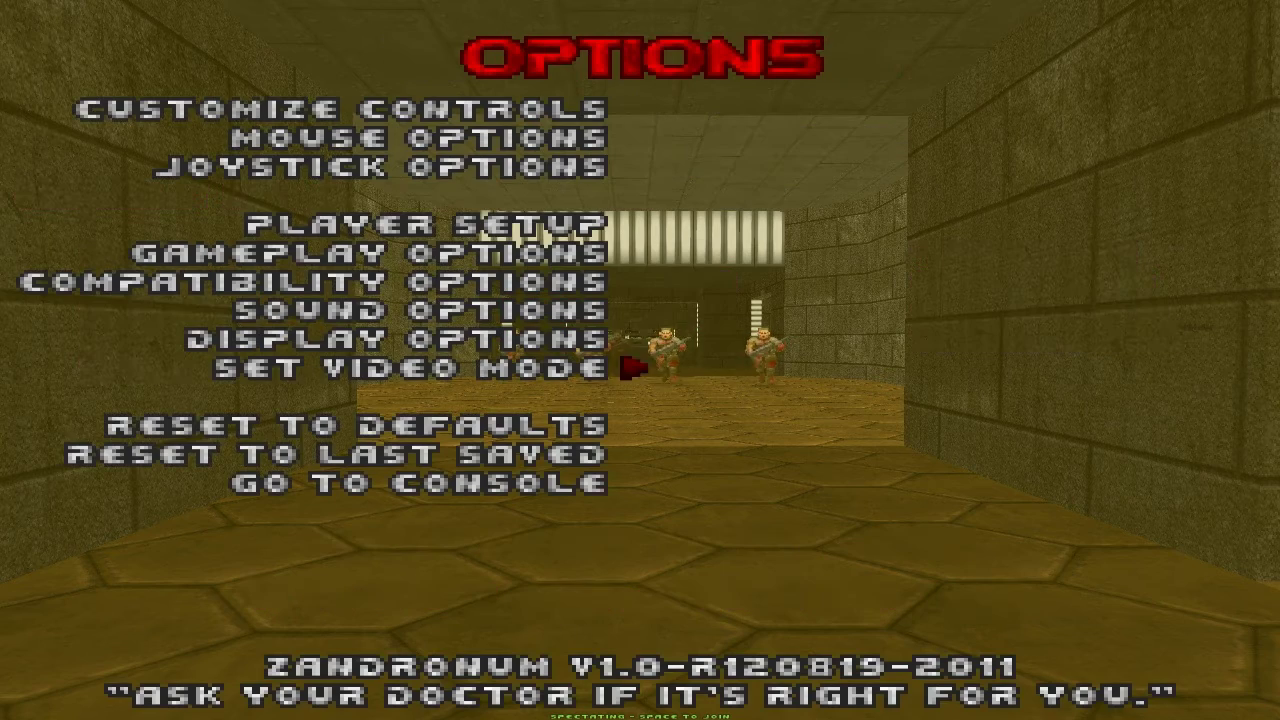
Step: Return to the spectator view and join the game as an active player
key(Escape)
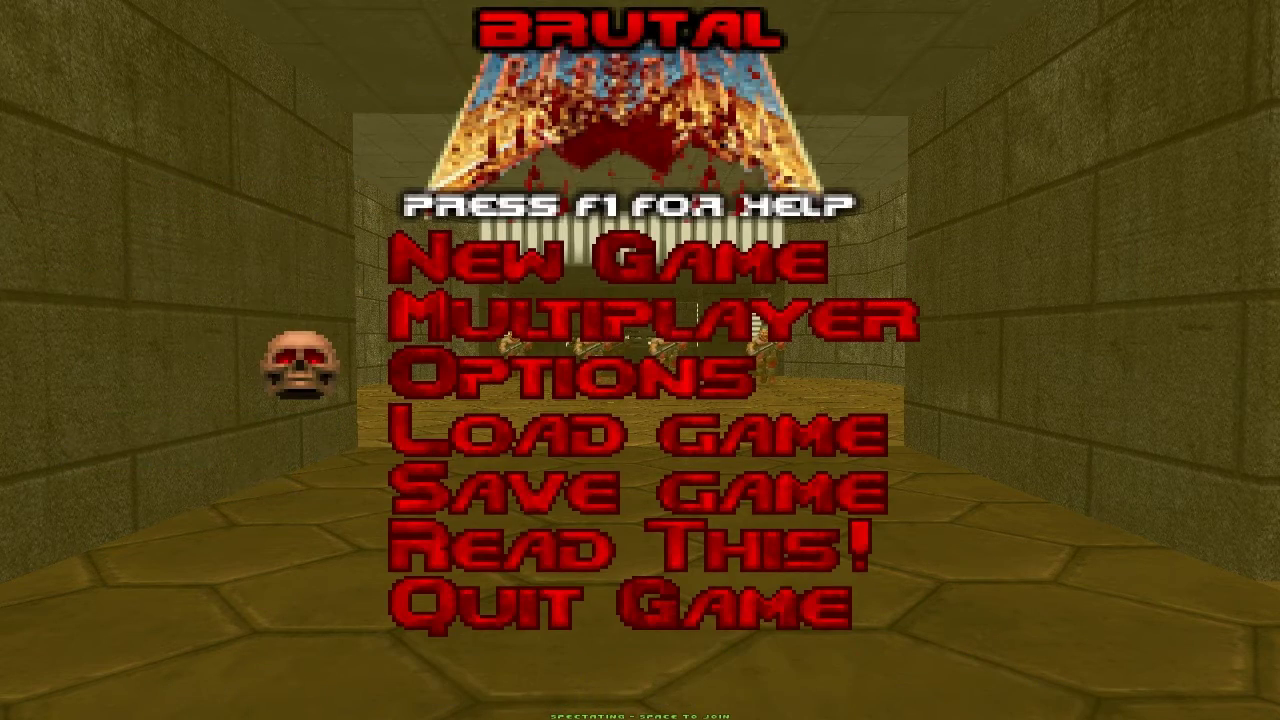
key(Escape)
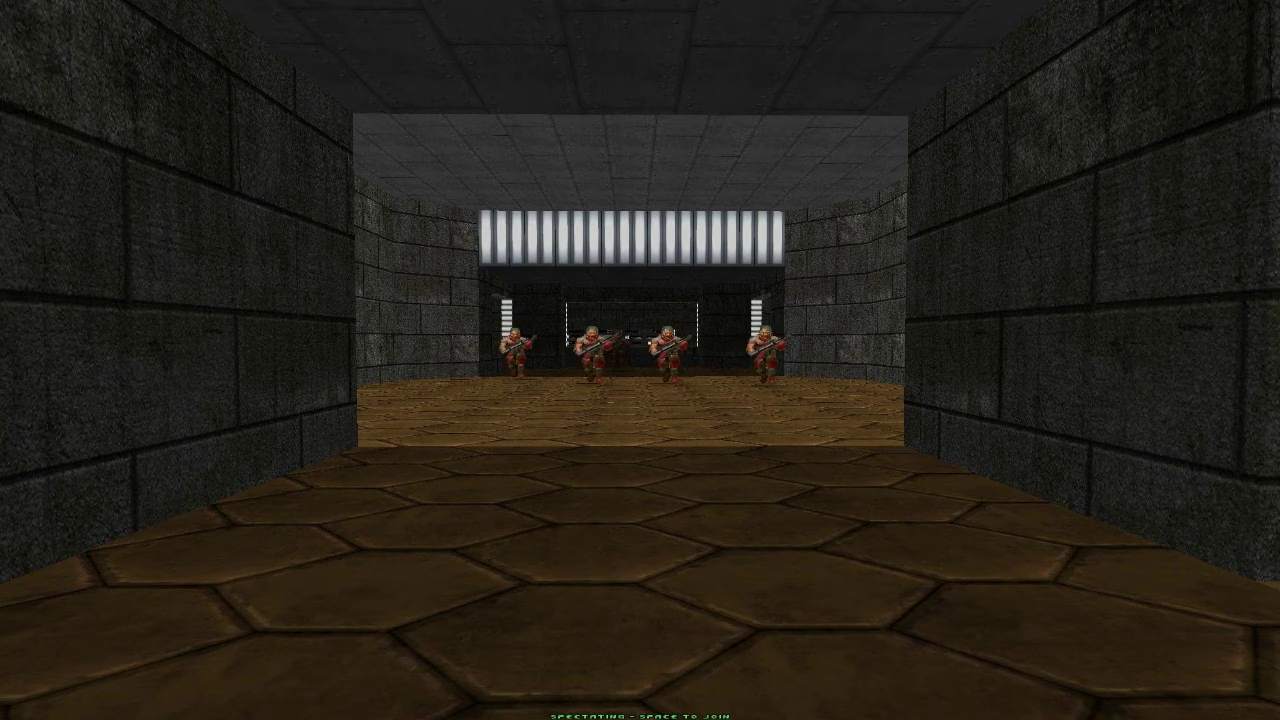
key(space)
key(Return)
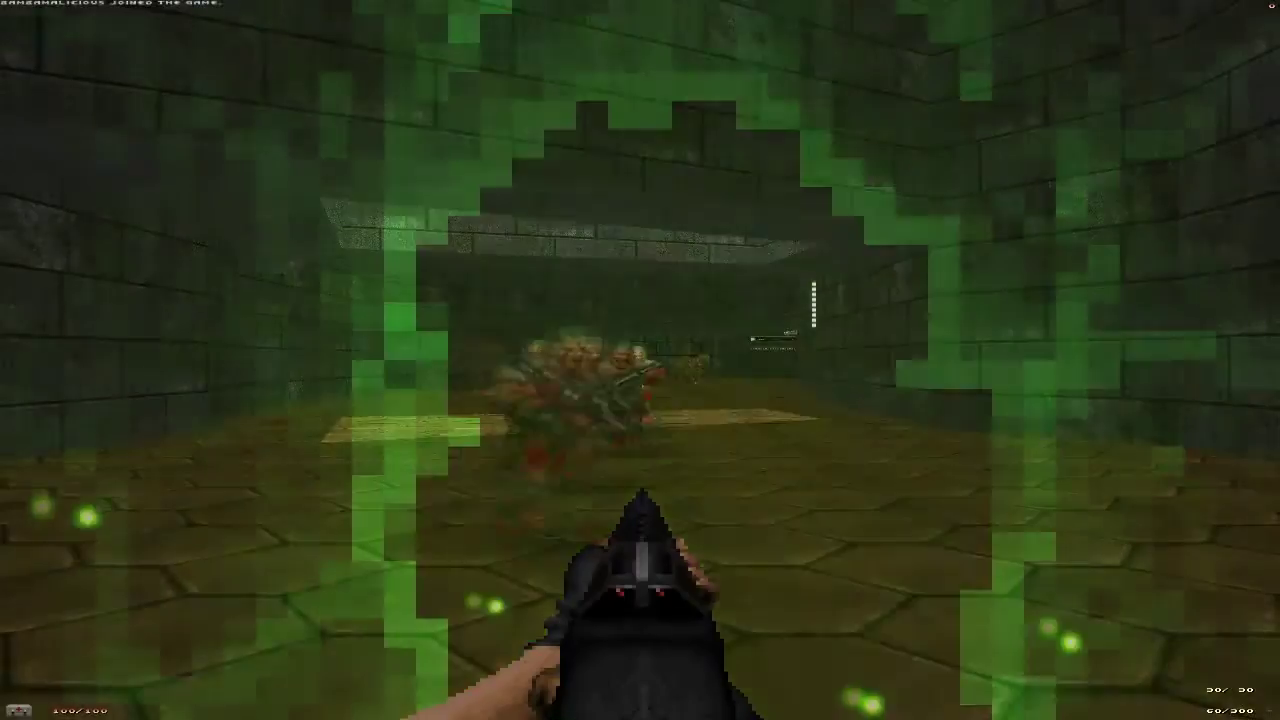
Step: Shoot the approaching monsters in the starting room with the rifle, reloading once during the fight
key(ctrl)
key(ctrl)
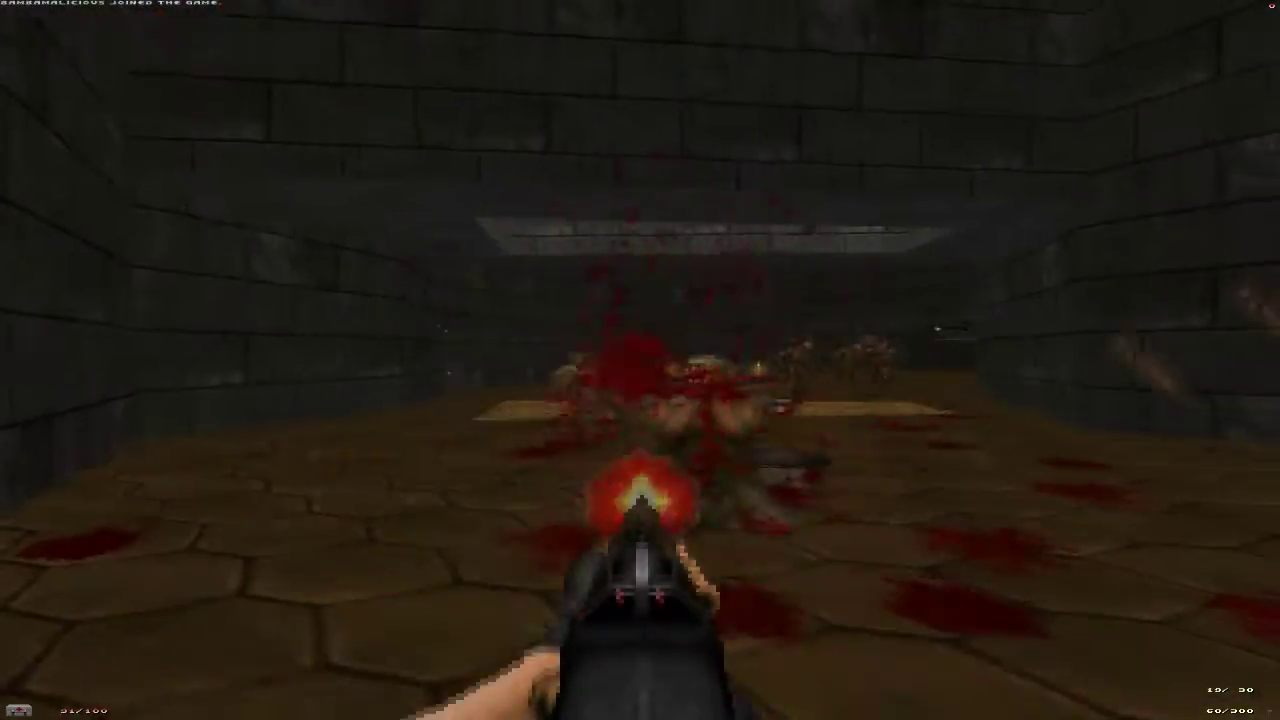
key(ctrl)
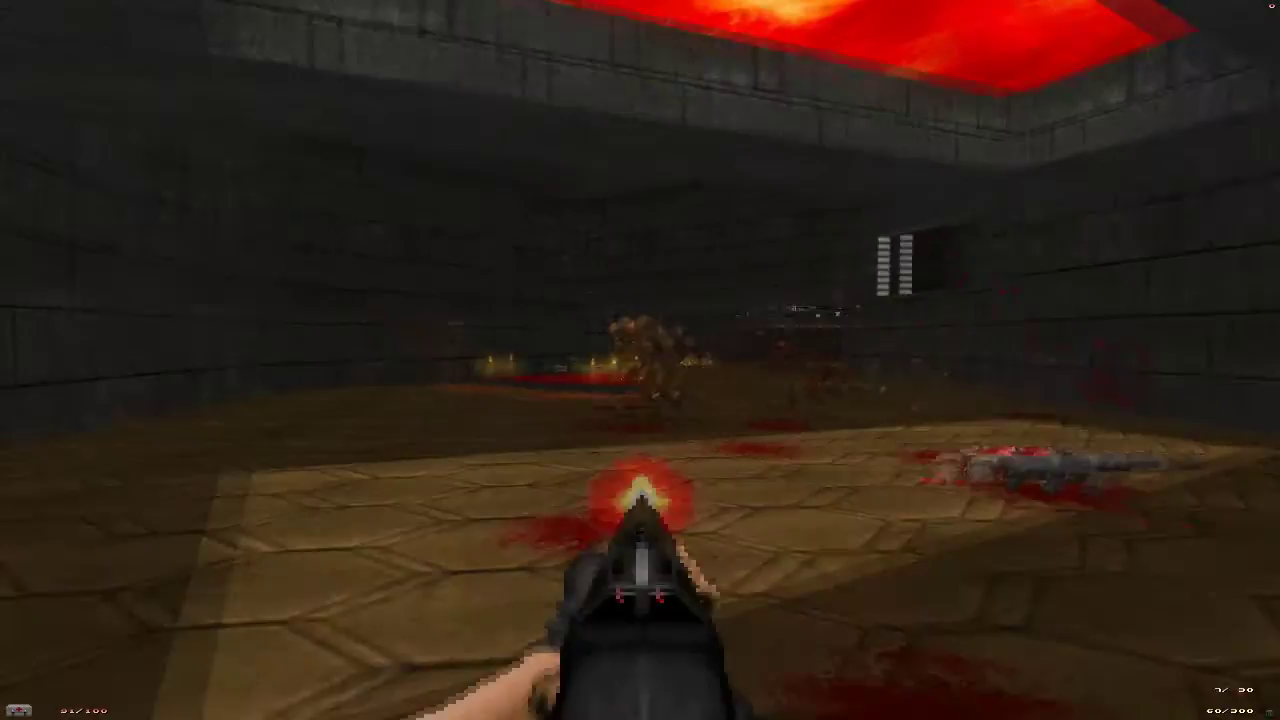
key(r)
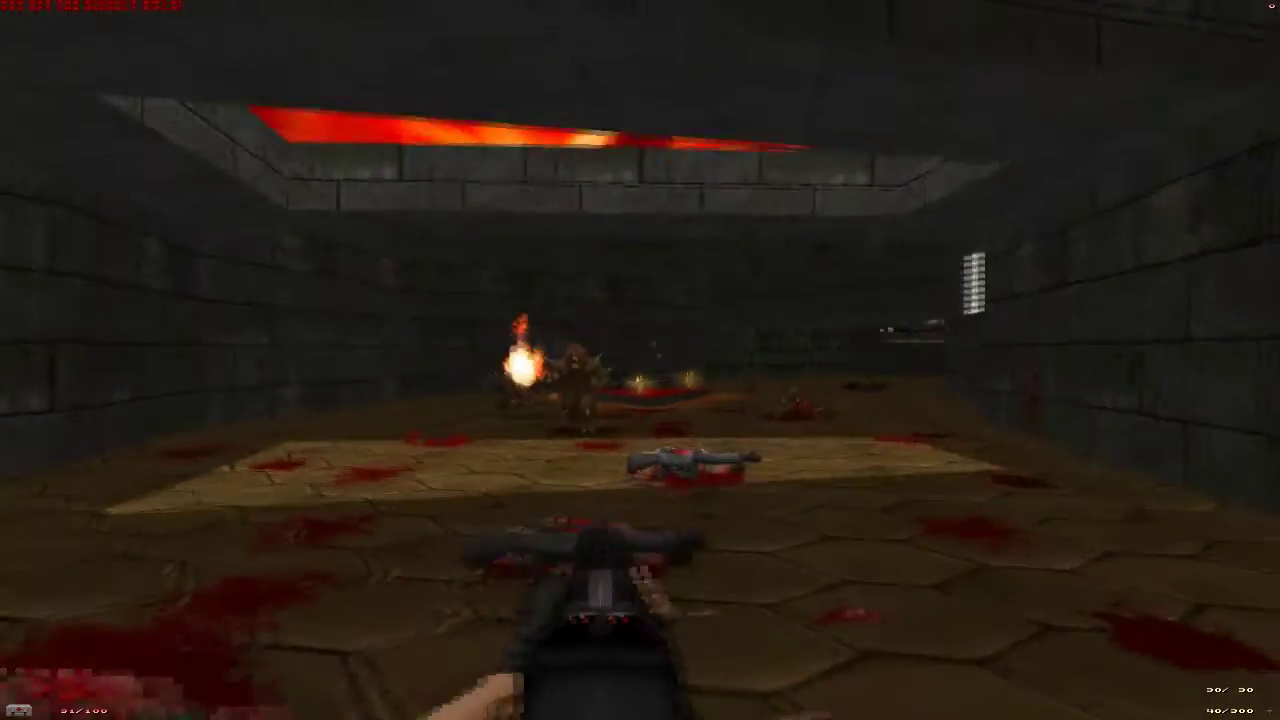
key(ctrl)
key(ctrl)
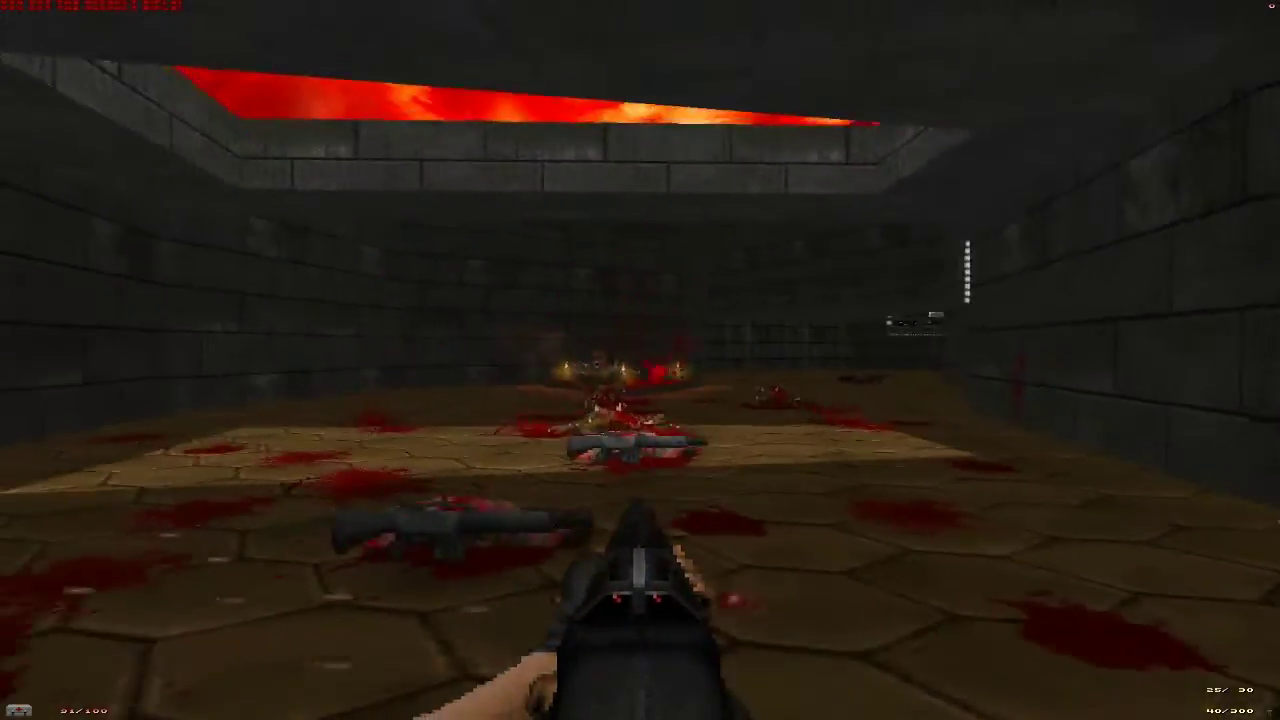
Step: Advance across the room past the candlelit red floor marking toward the next monsters
key(v)
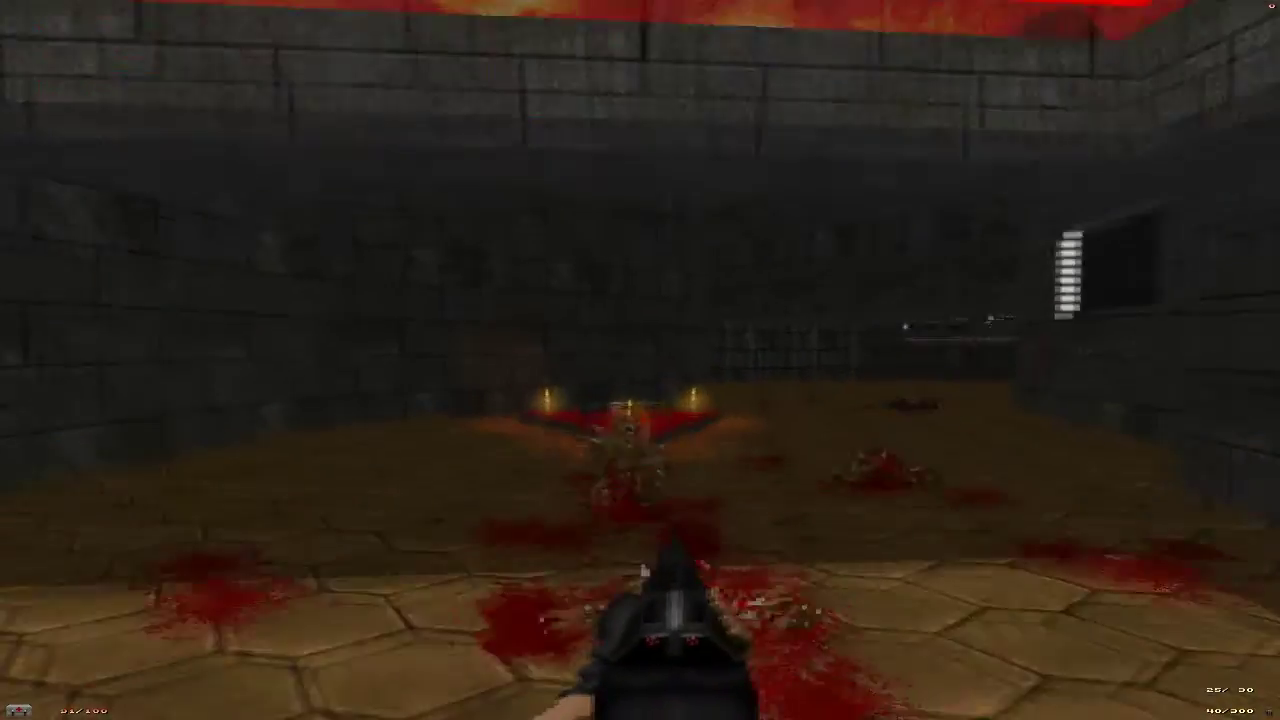
key(v)
key(w)
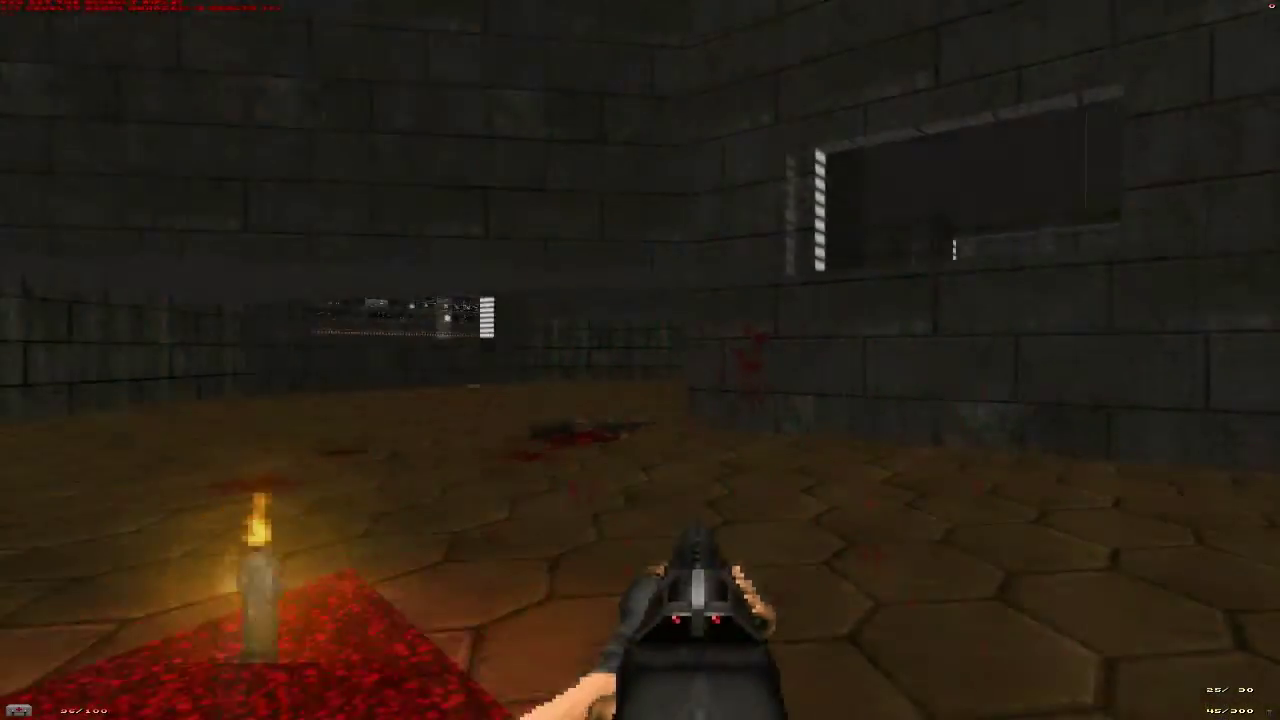
key(w)
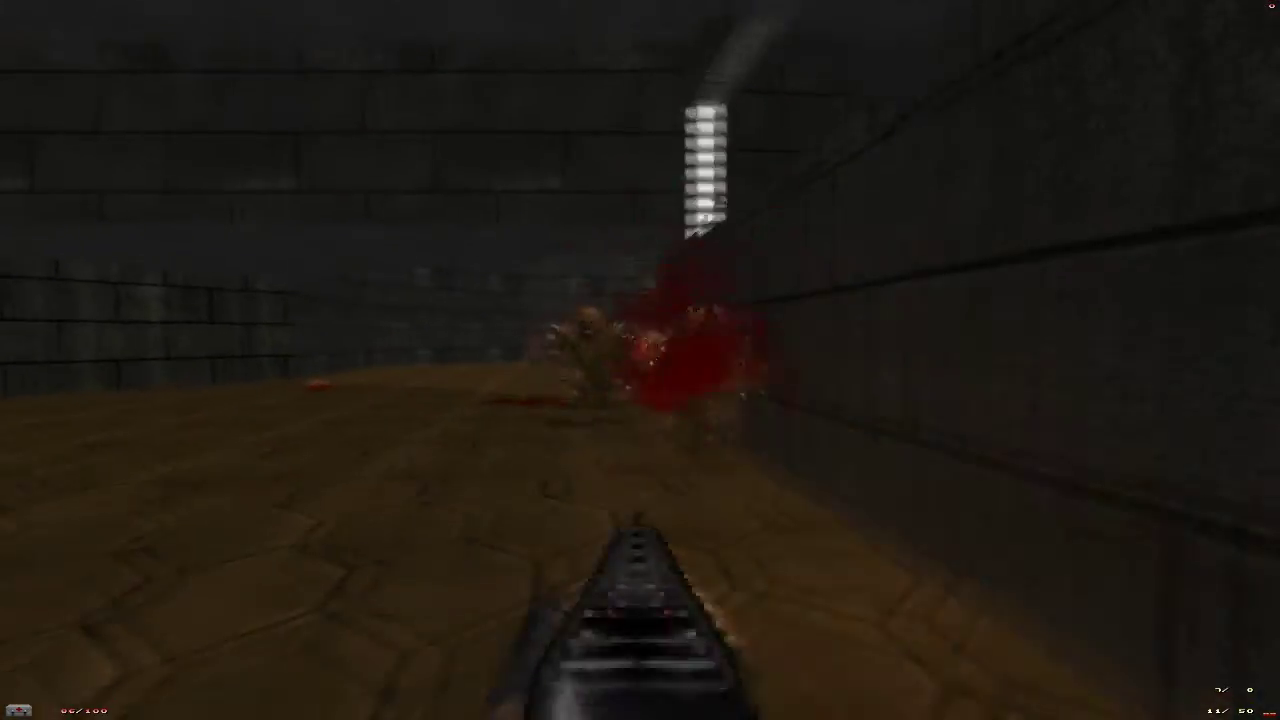
Step: Fight off the remaining monsters with the shotgun and move back through the cleared room
key(v)
key(v)
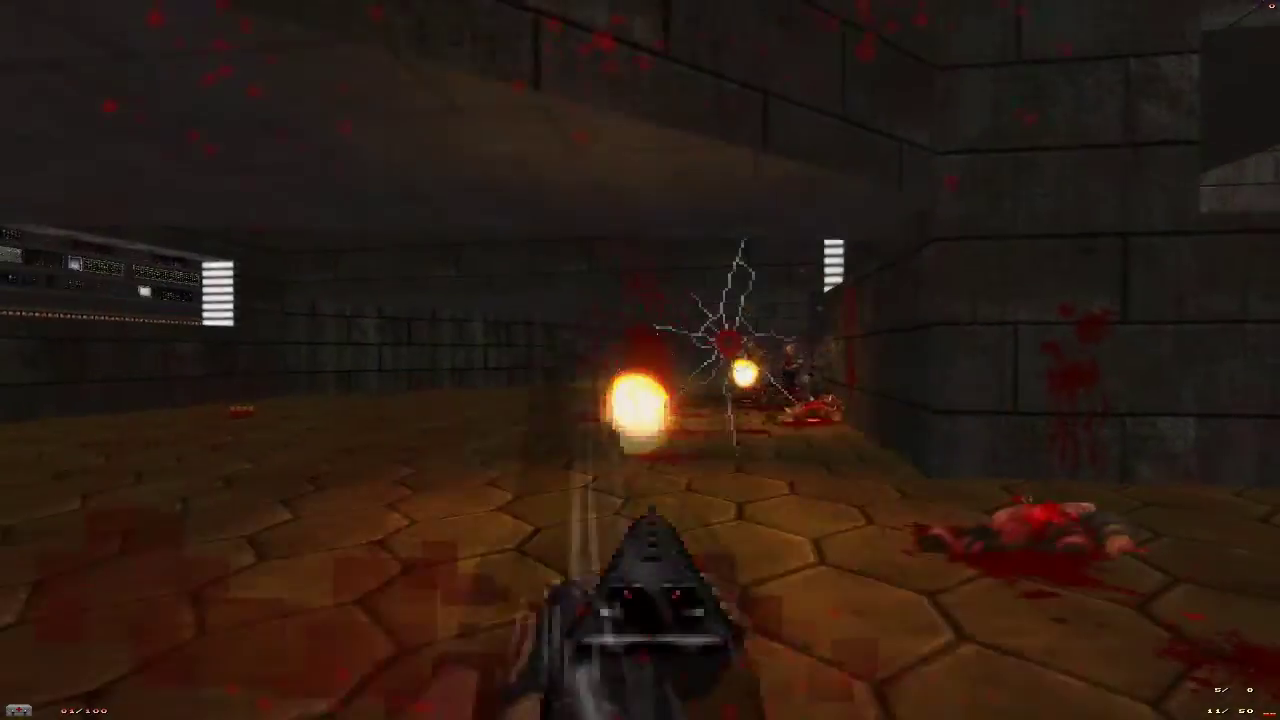
key(v)
key(v)
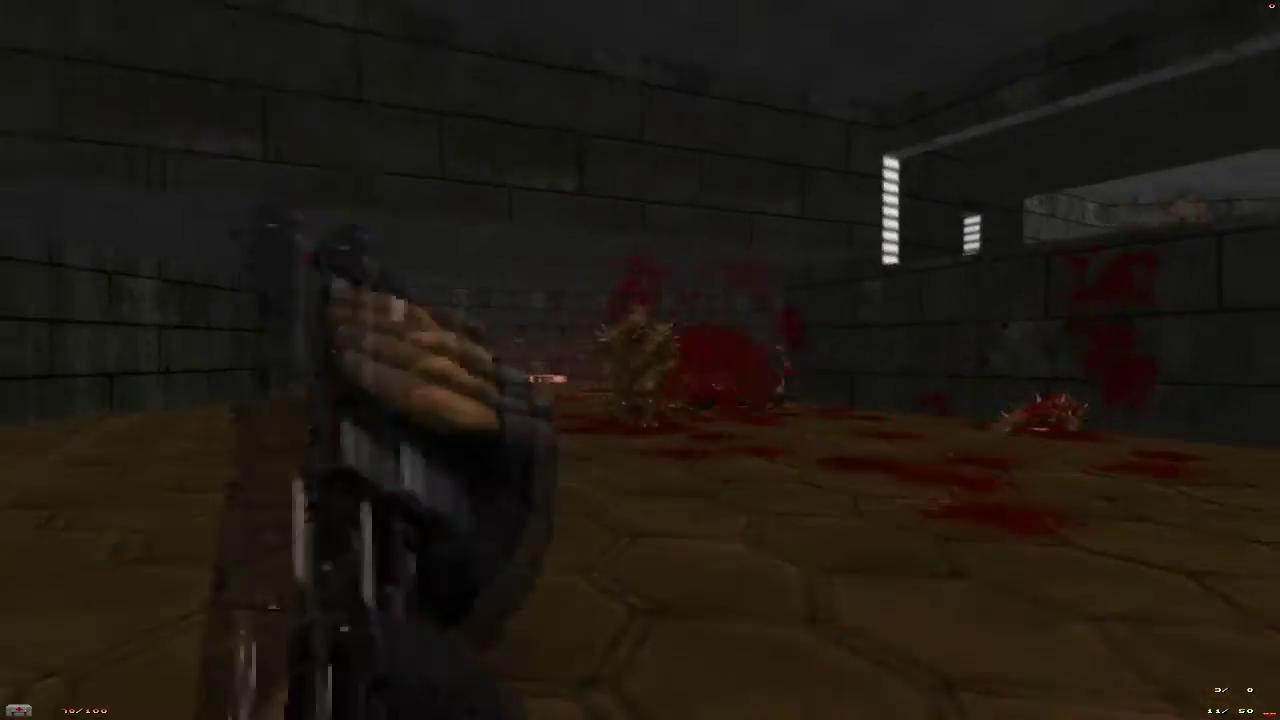
key(v)
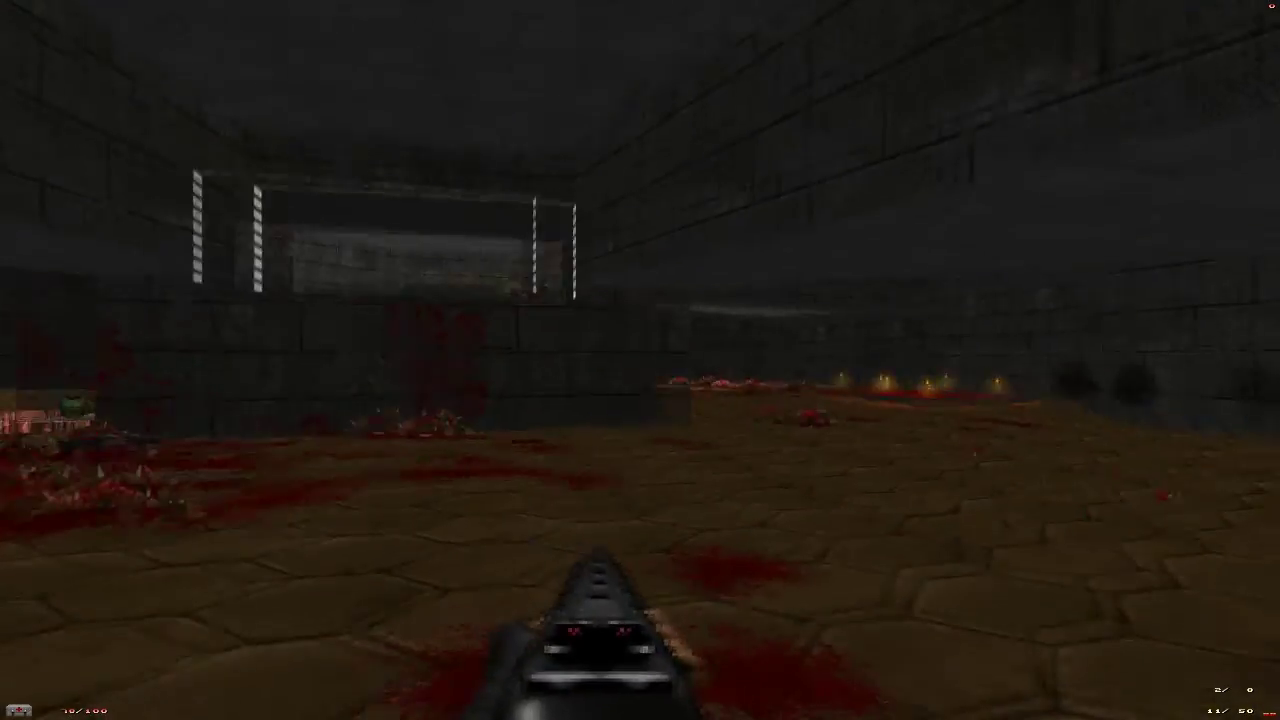
key(v)
key(v)
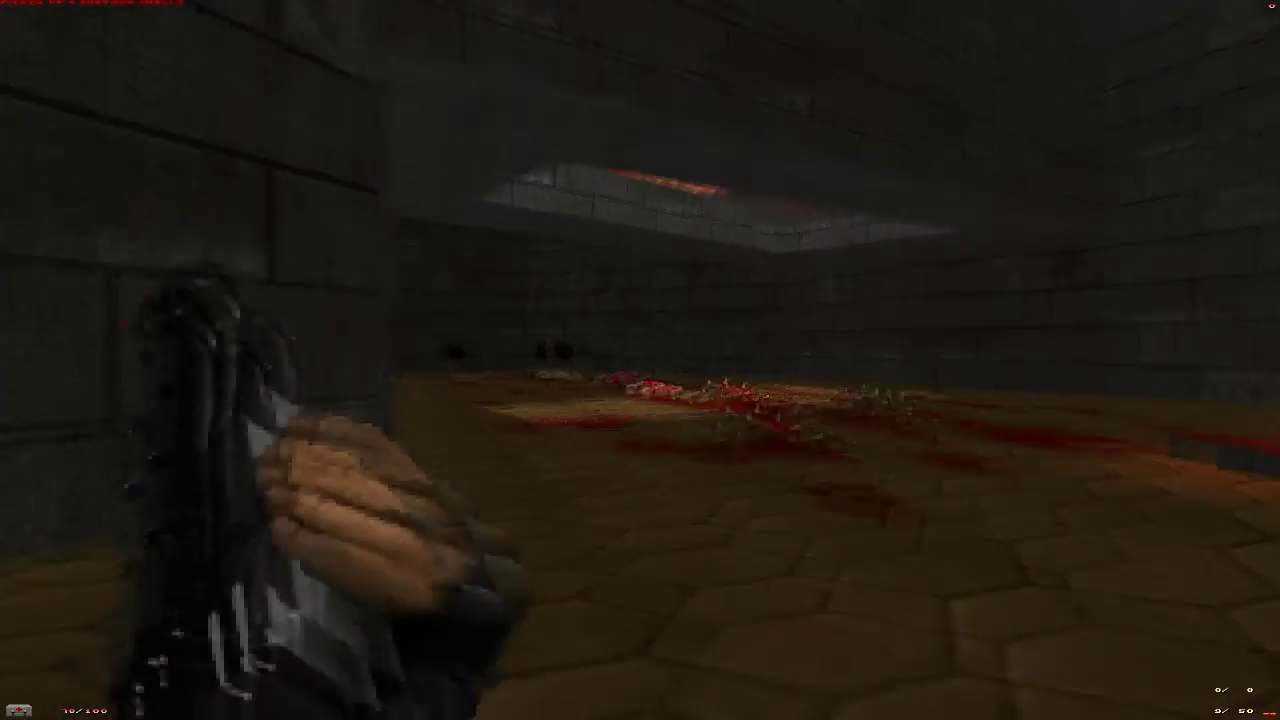
key(3)
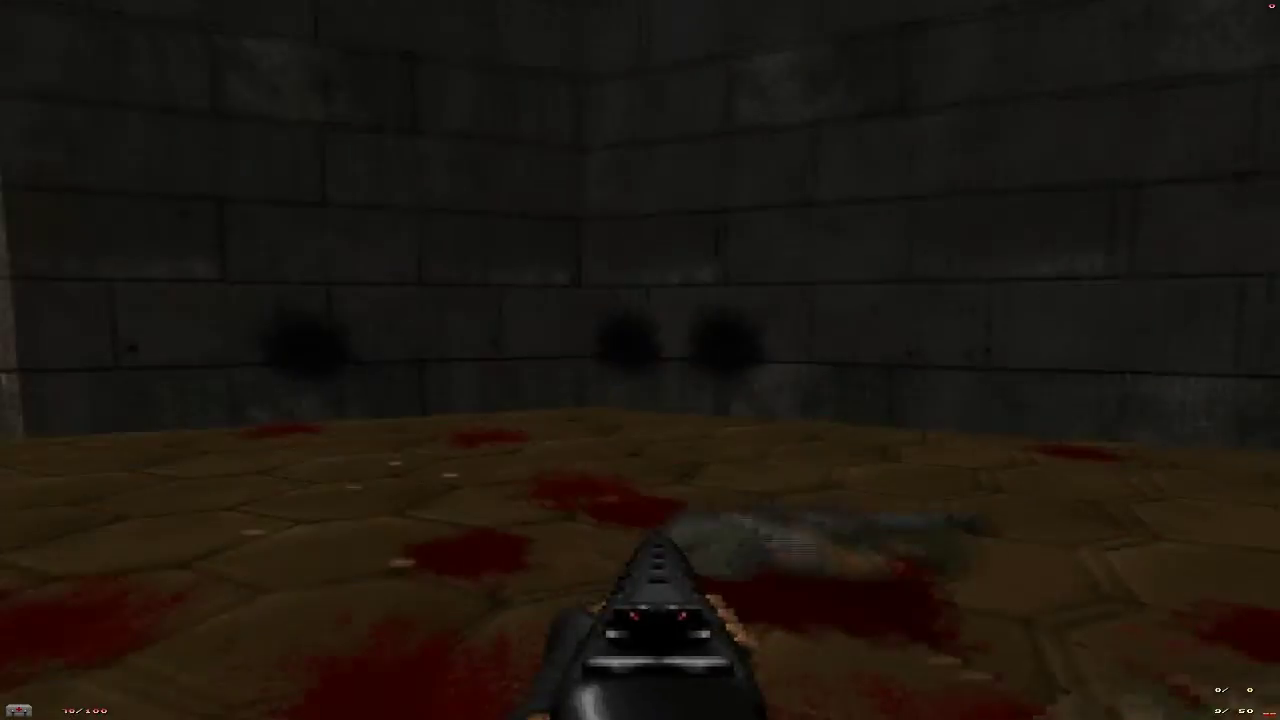
key(w)
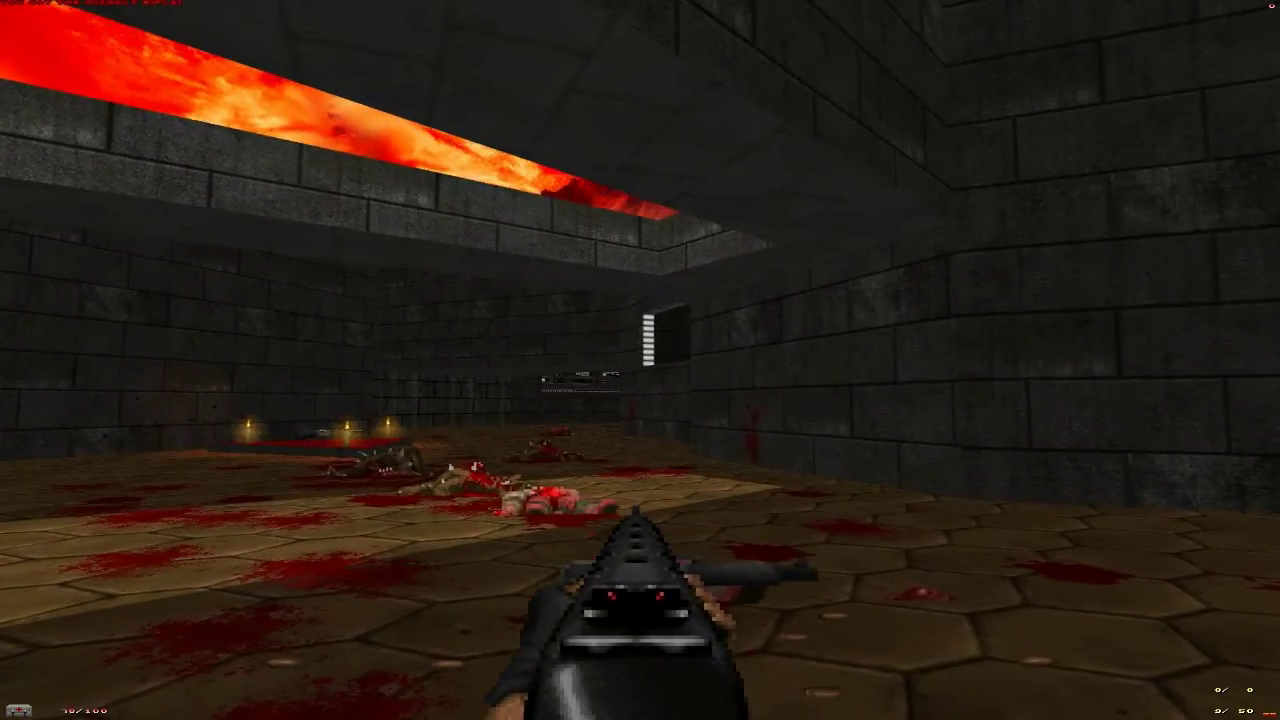